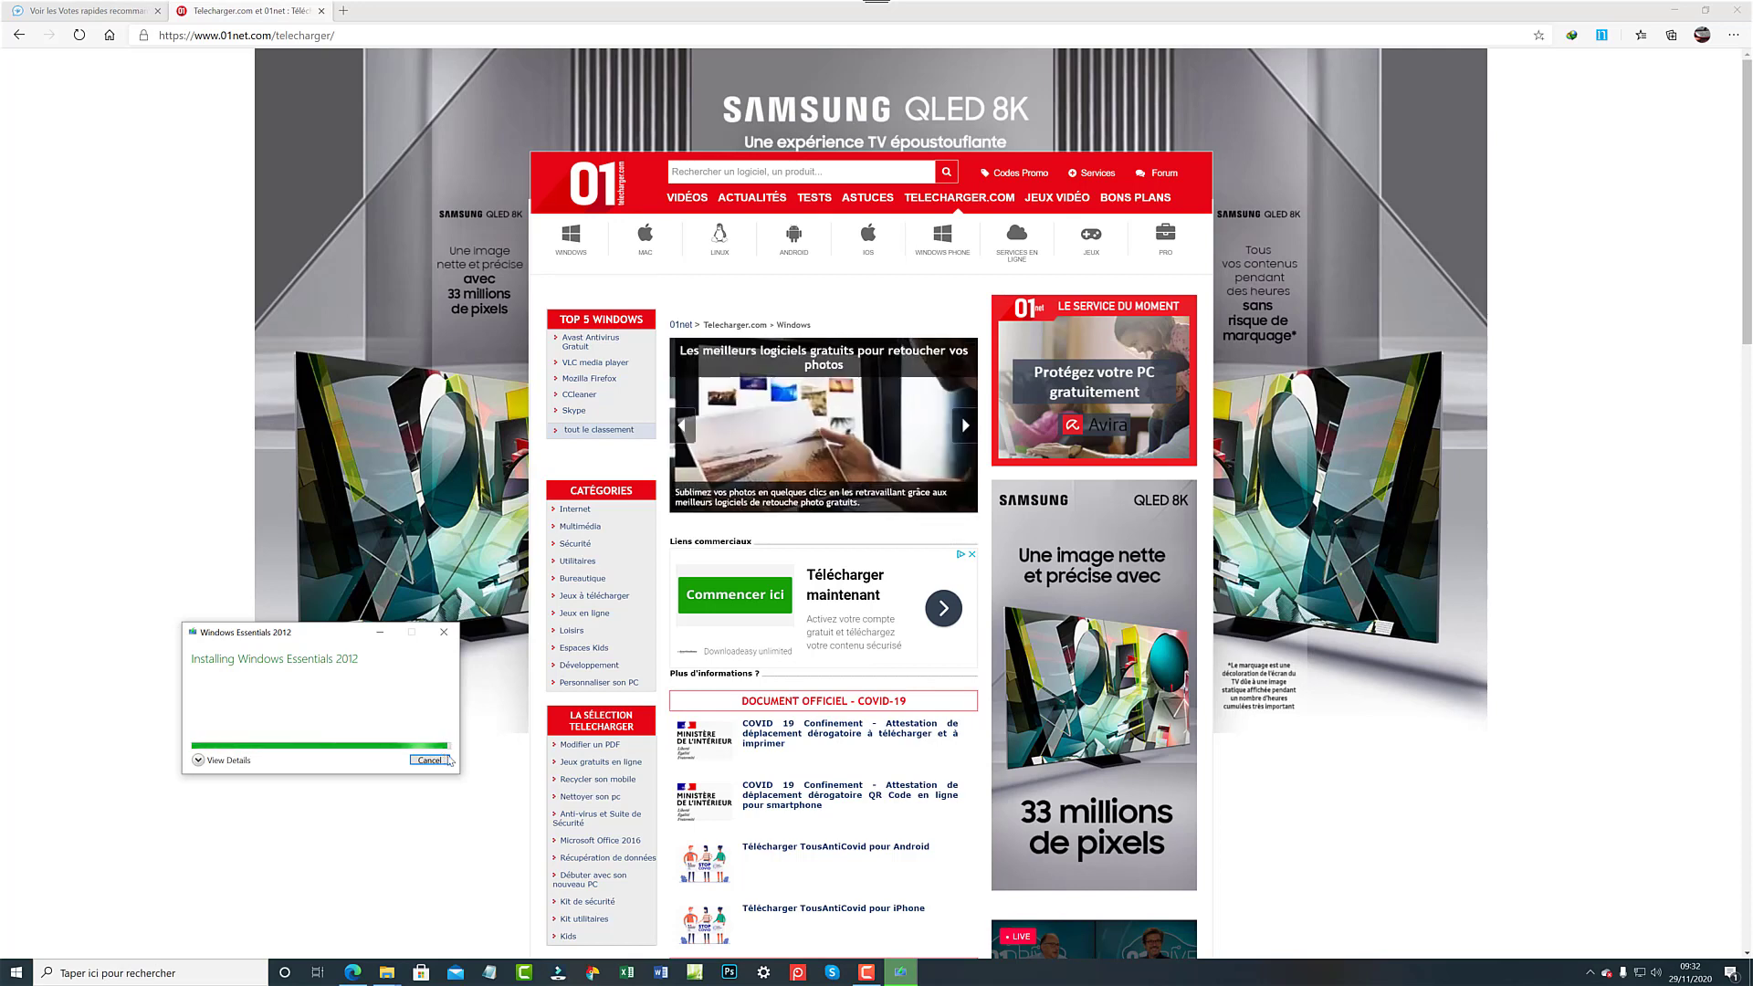
Dismiss the Windows Essentials 2012 installation window and minimize the browser to reach the desktop.
{"action": "left_click", "coordinate": [449, 760]}
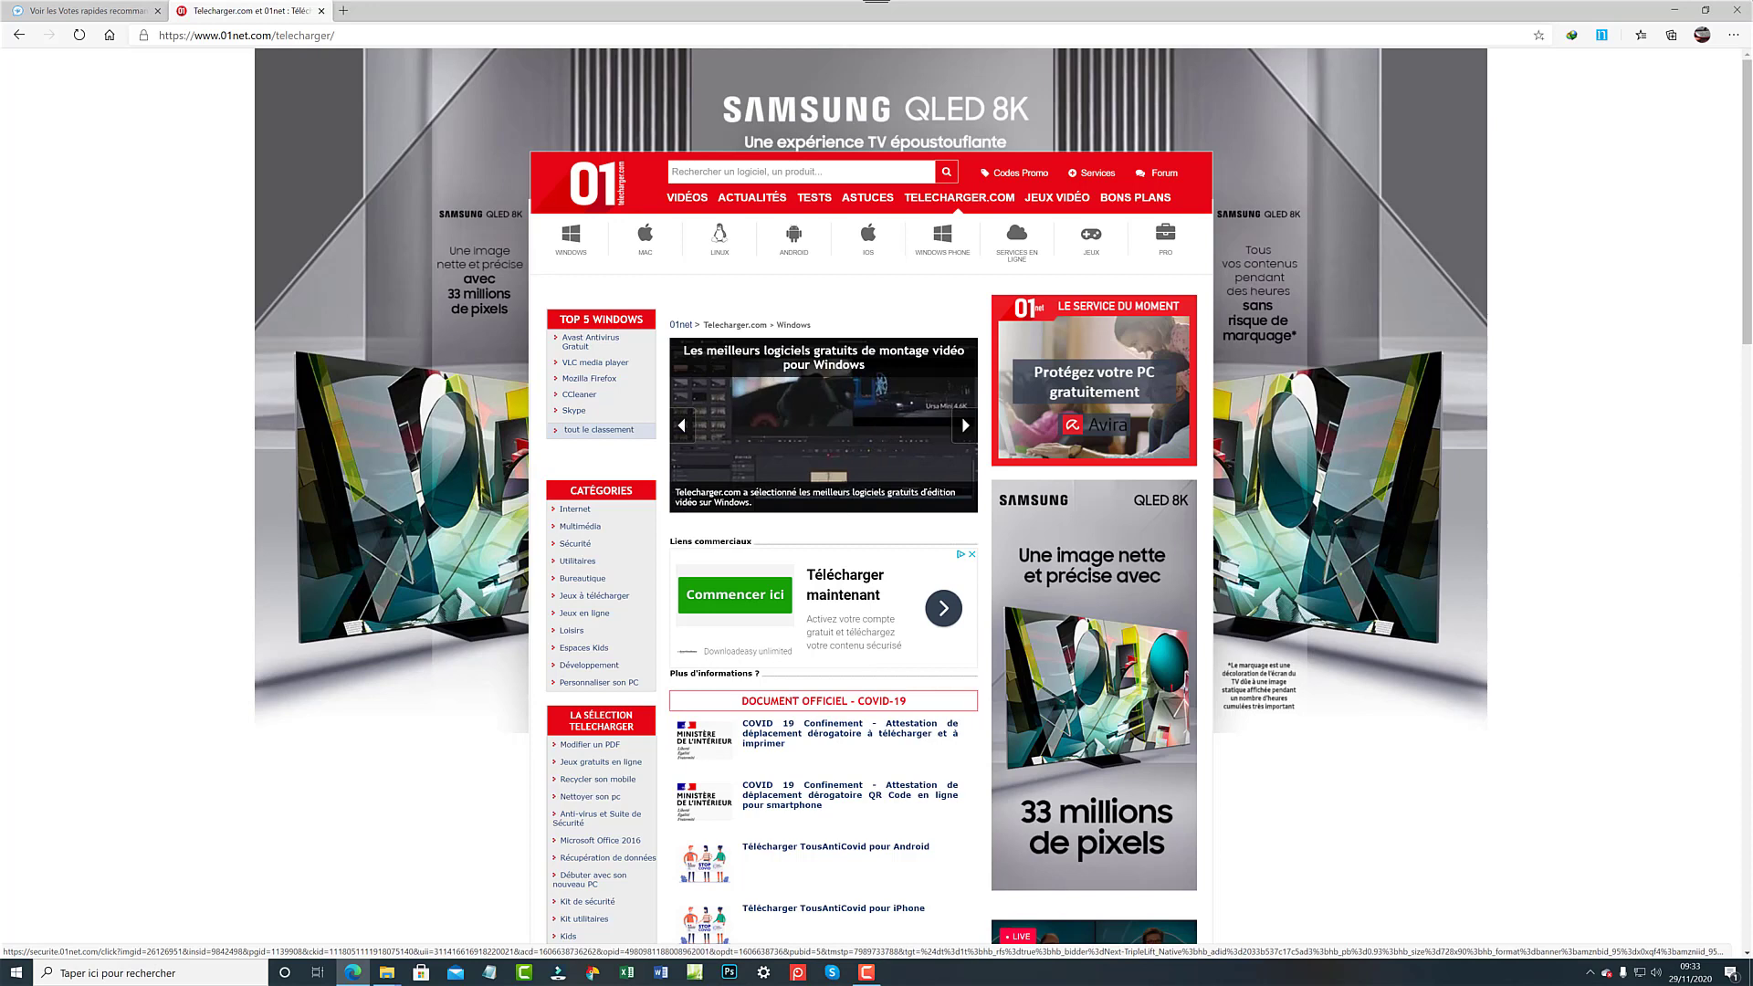
{"action": "left_click", "coordinate": [1678, 12]}
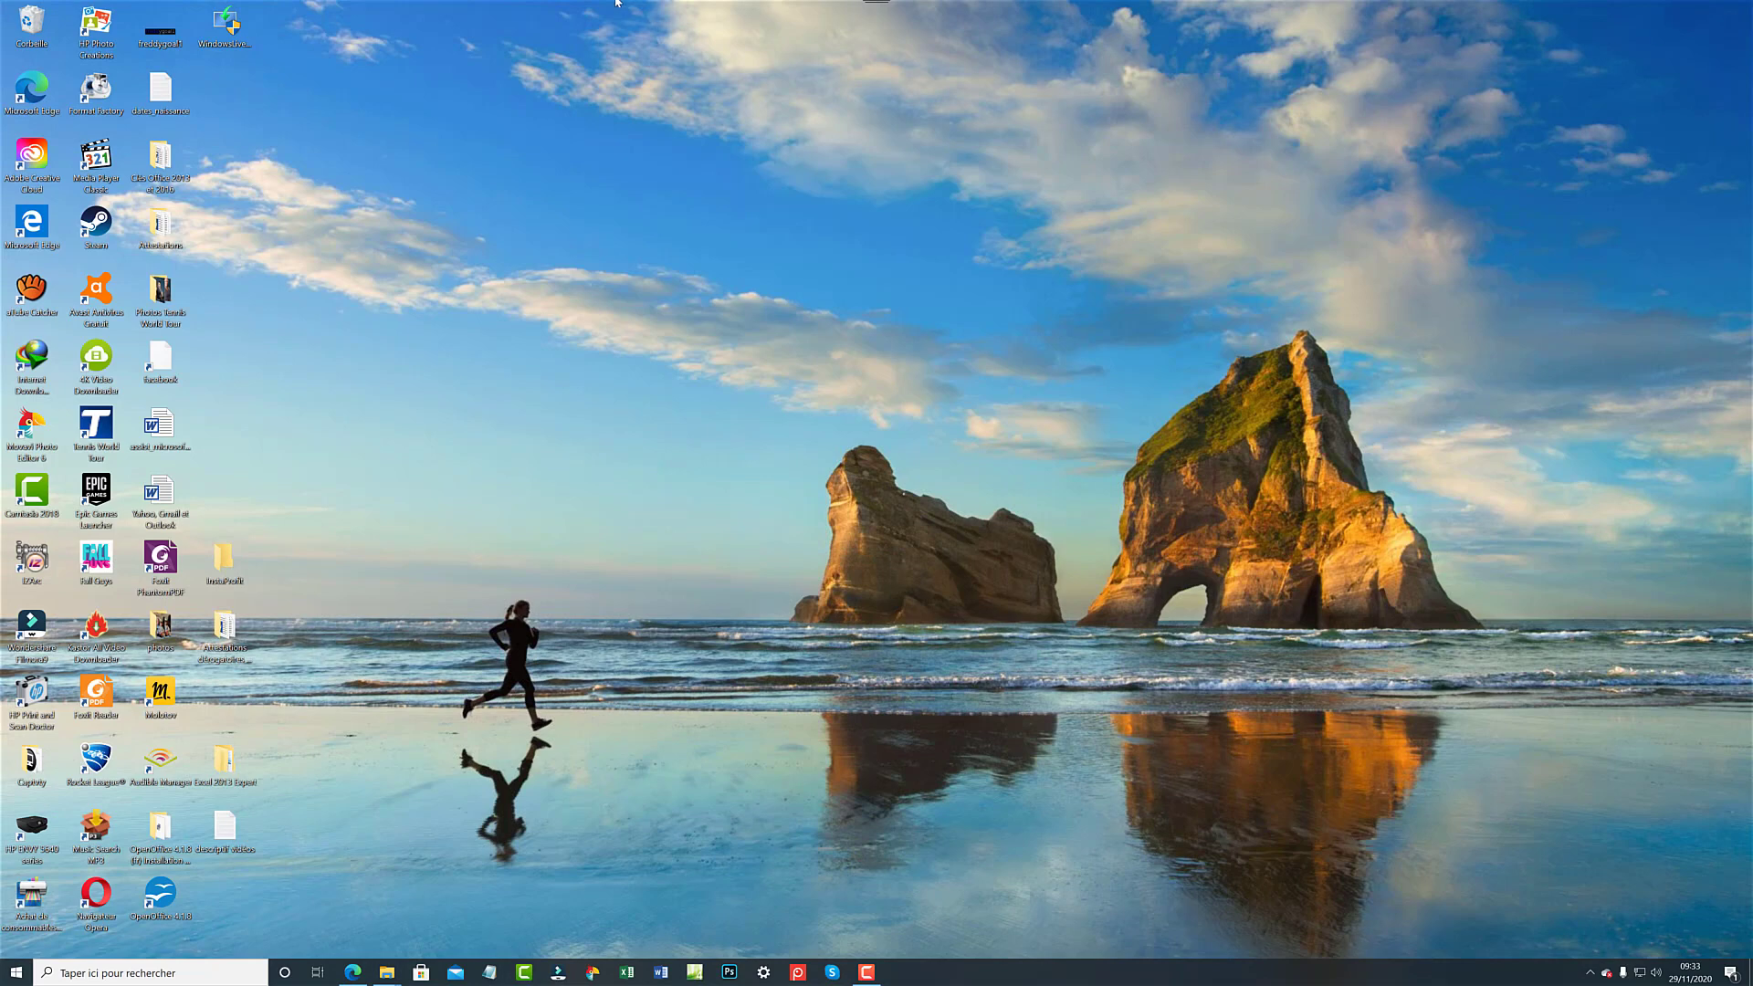
{"action": "left_click", "coordinate": [224, 45]}
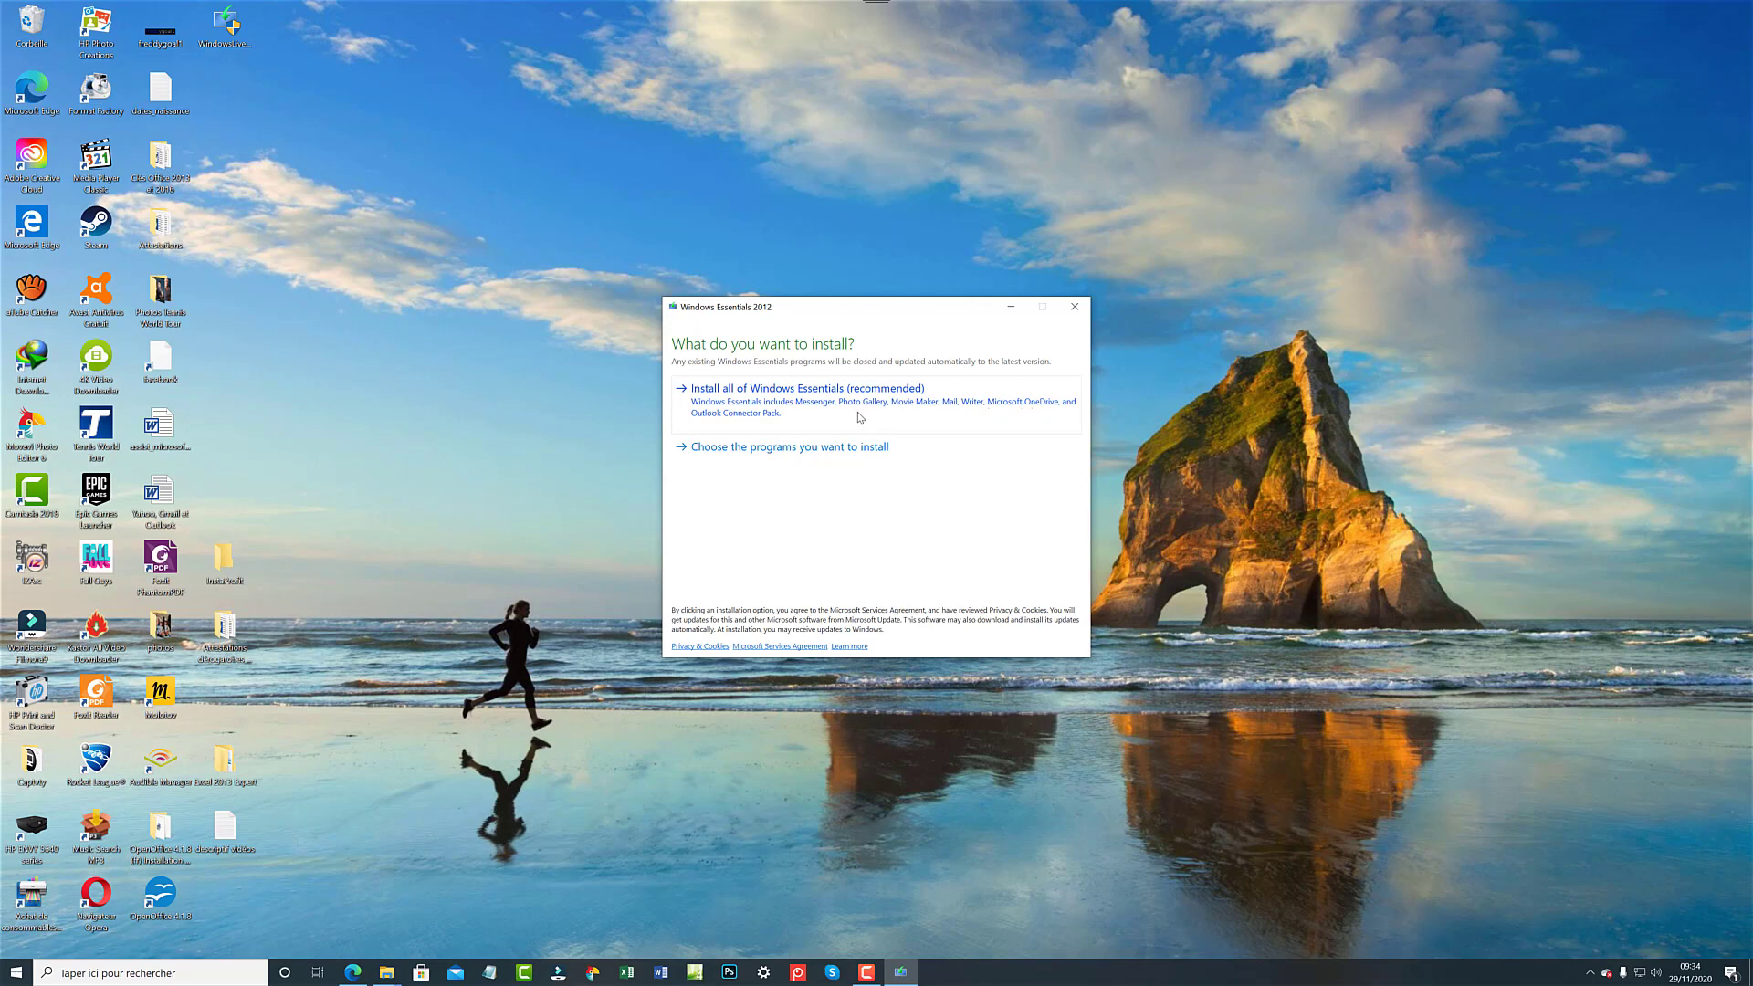
{"action": "left_click", "coordinate": [1085, 307]}
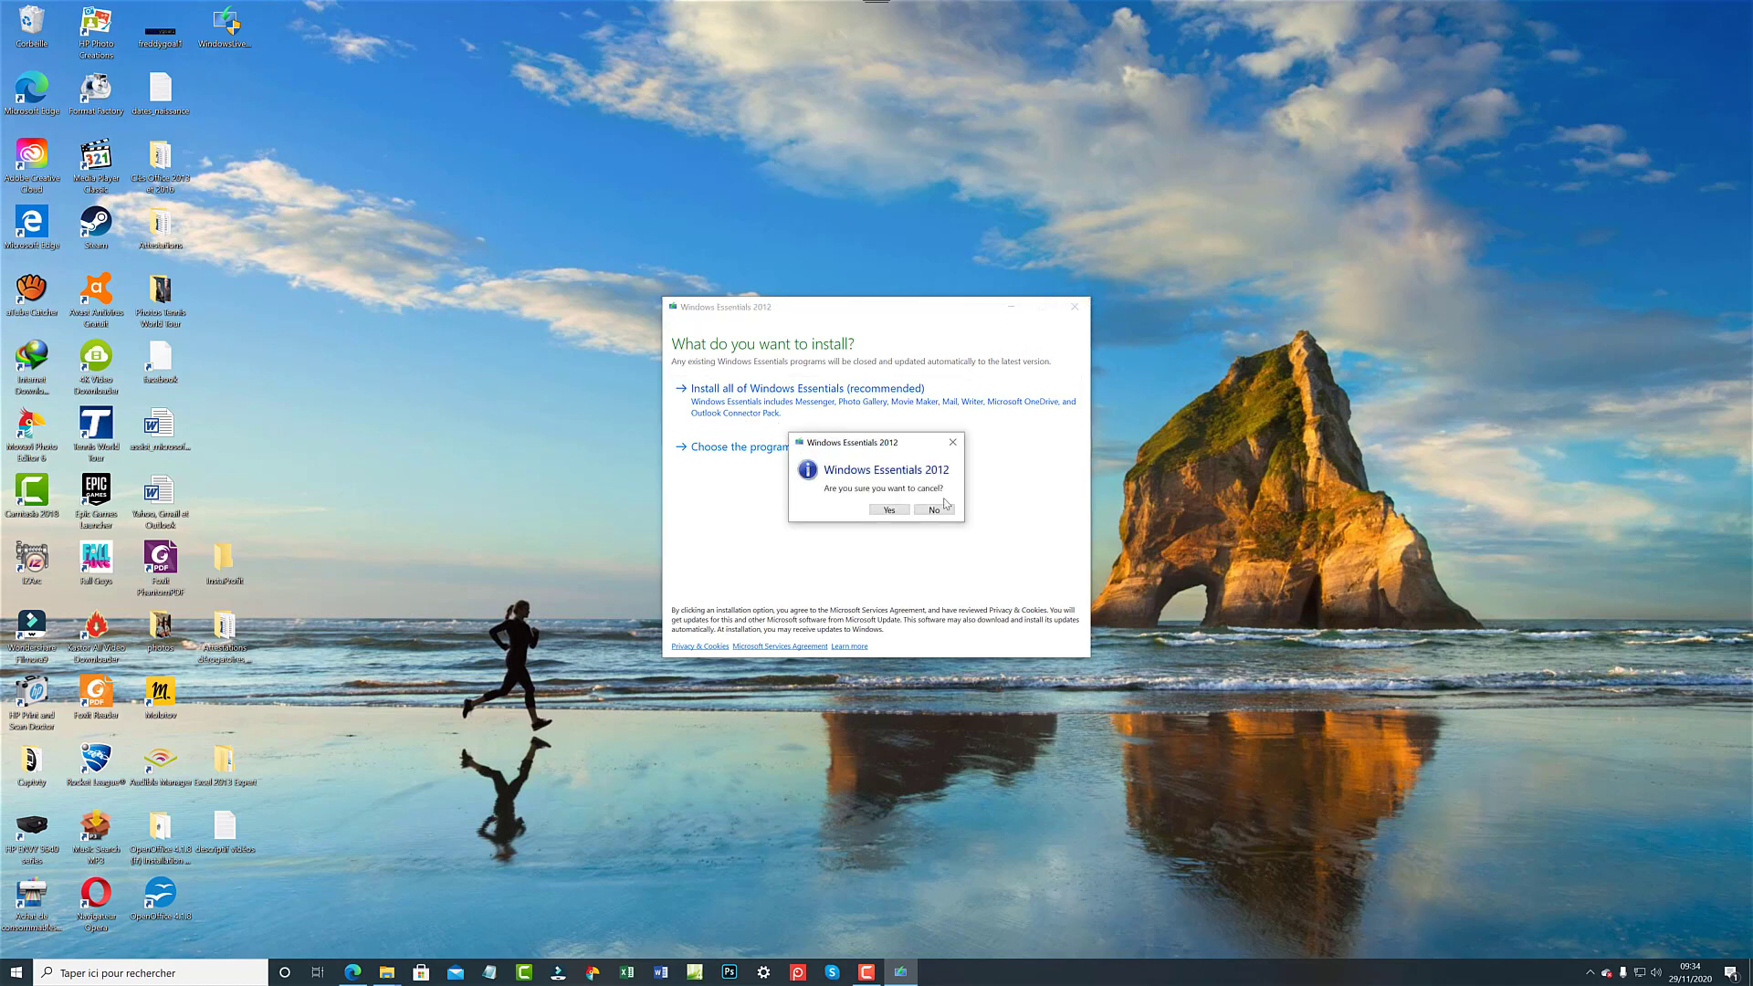
{"action": "left_click", "coordinate": [895, 510]}
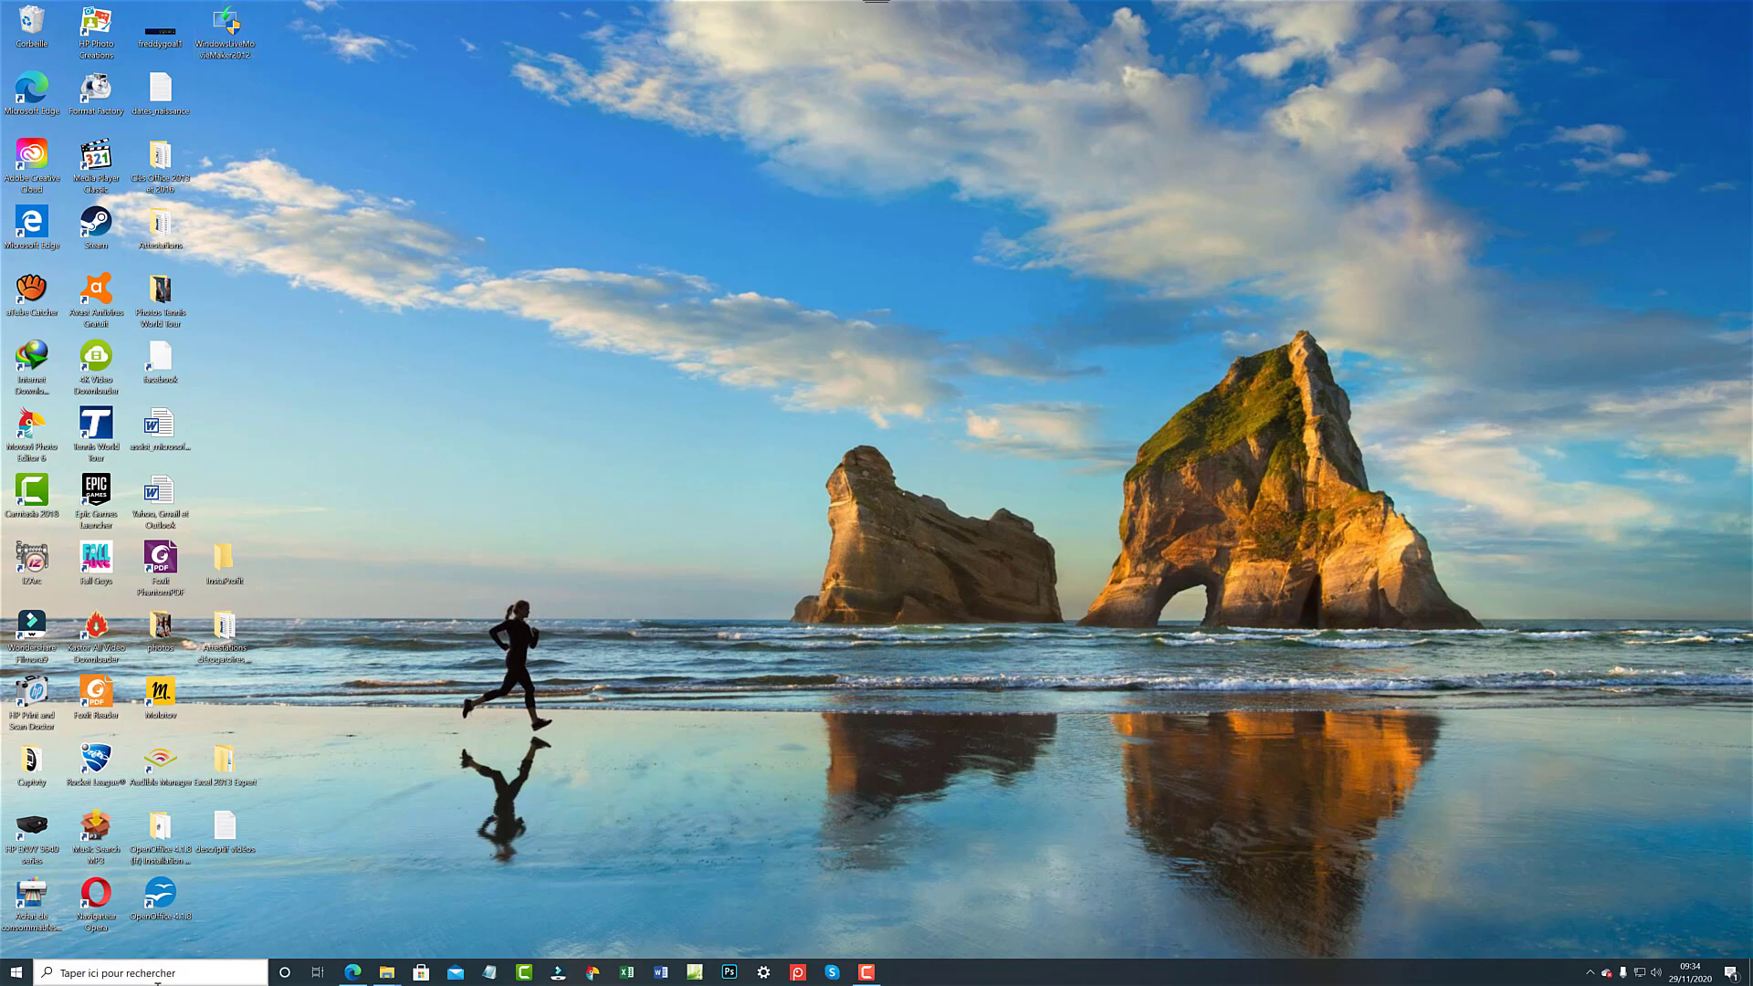
Search the installed applications for "windows" and choose the WindowsLiveMovieMaker2012.exe result.
{"action": "left_click", "coordinate": [157, 975]}
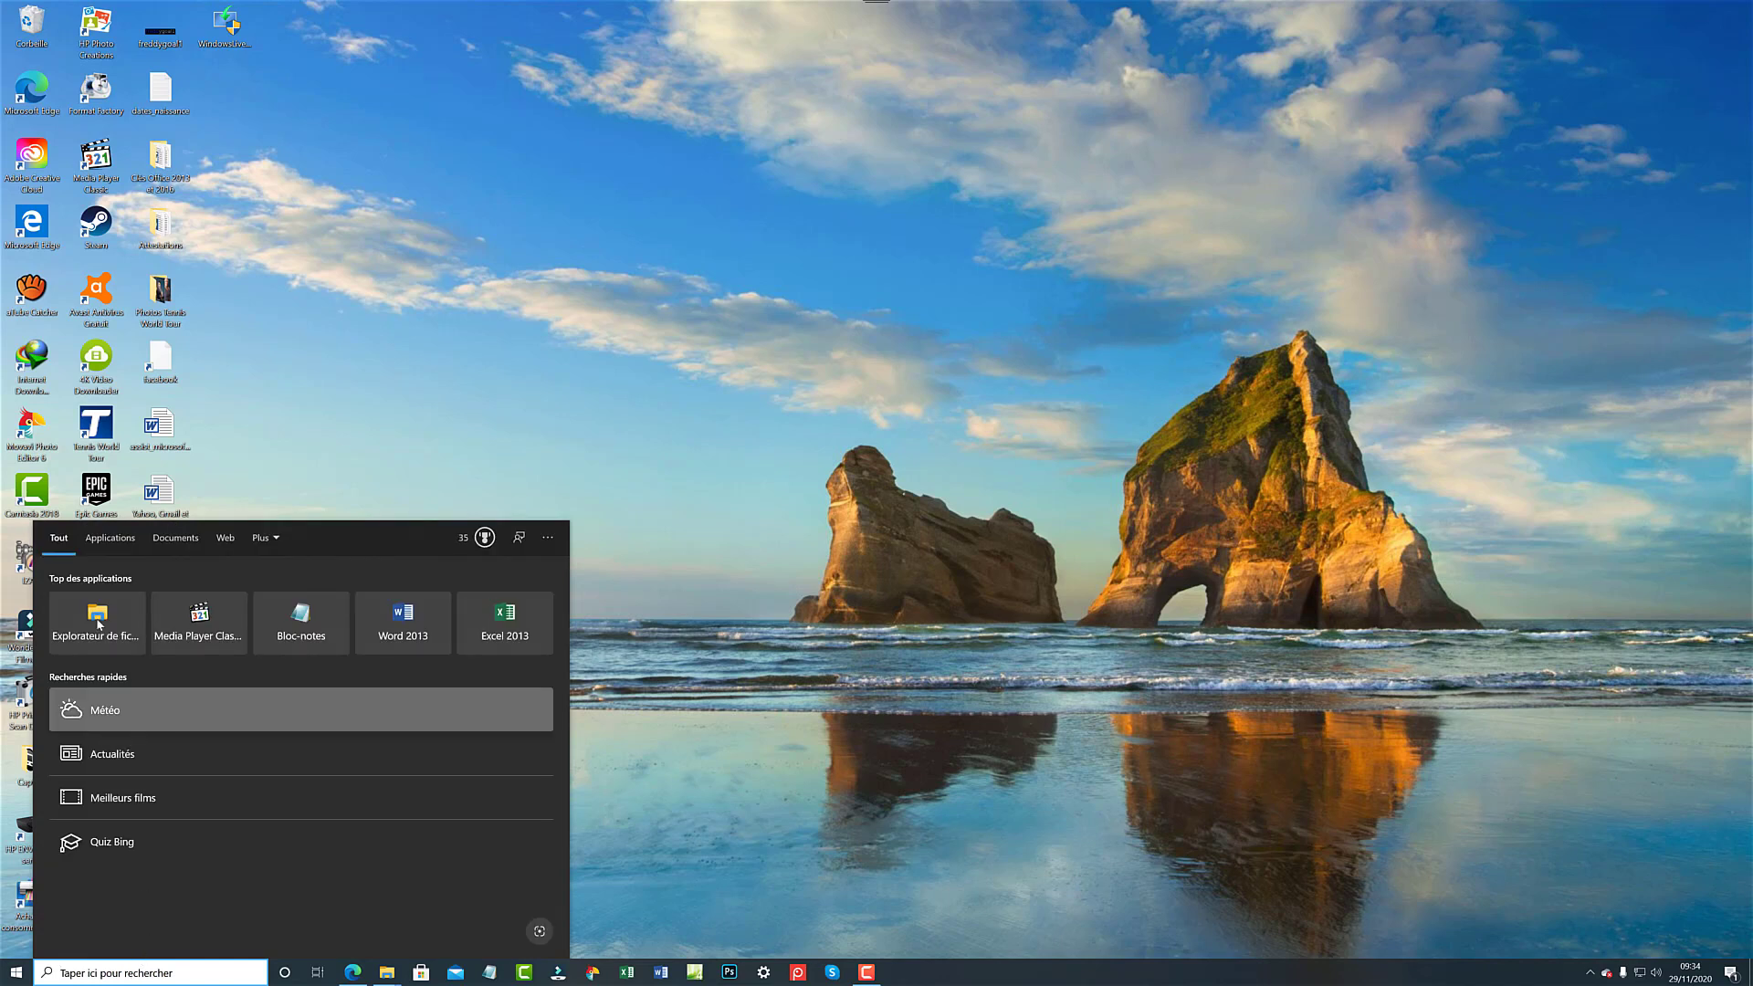
{"action": "left_click", "coordinate": [110, 538]}
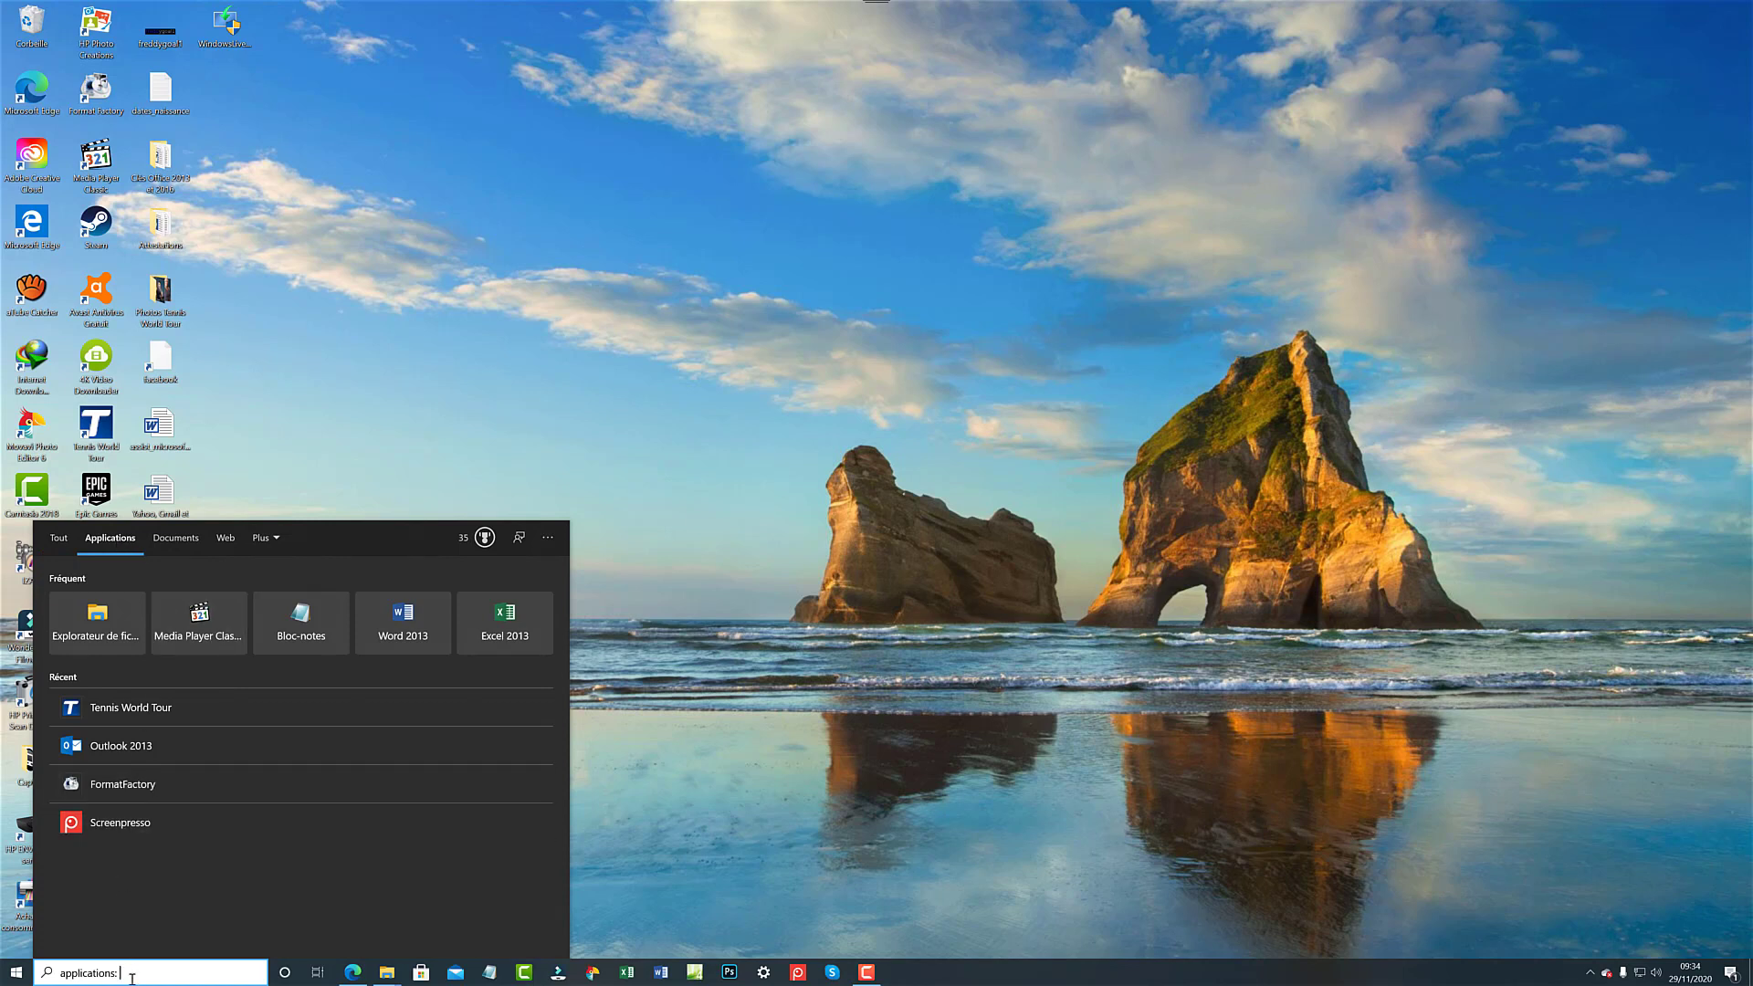
{"action": "type", "text": "w"}
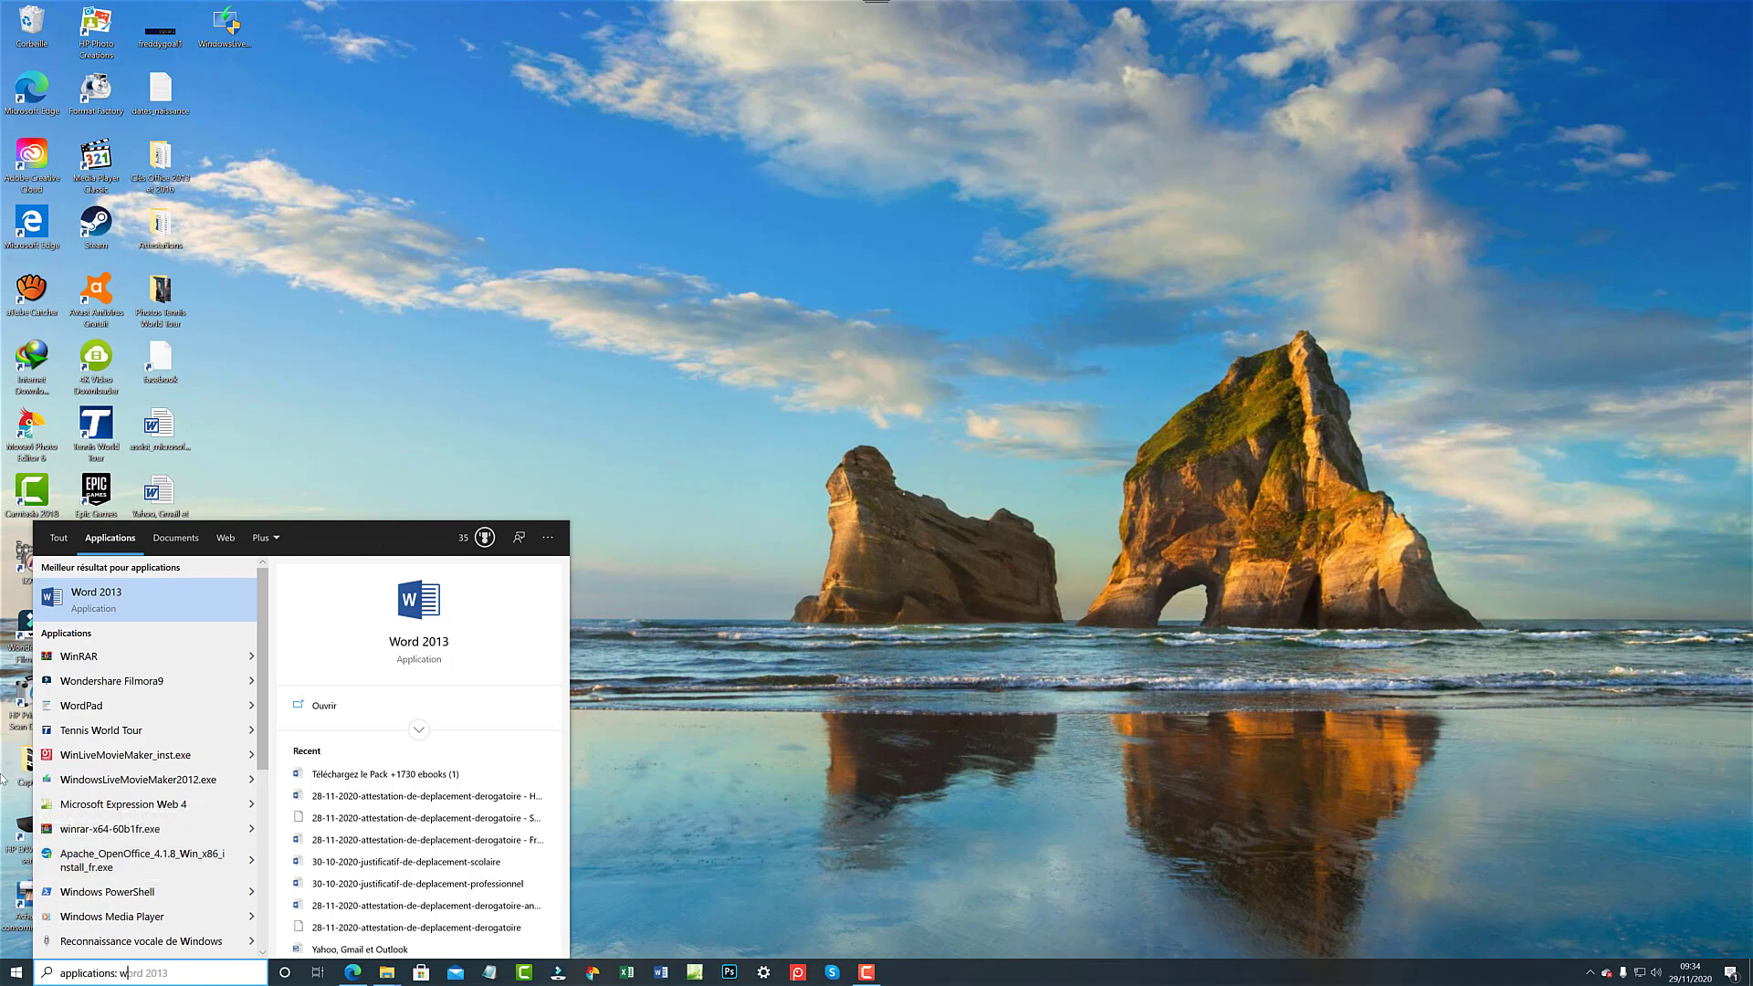
{"action": "type", "text": "in"}
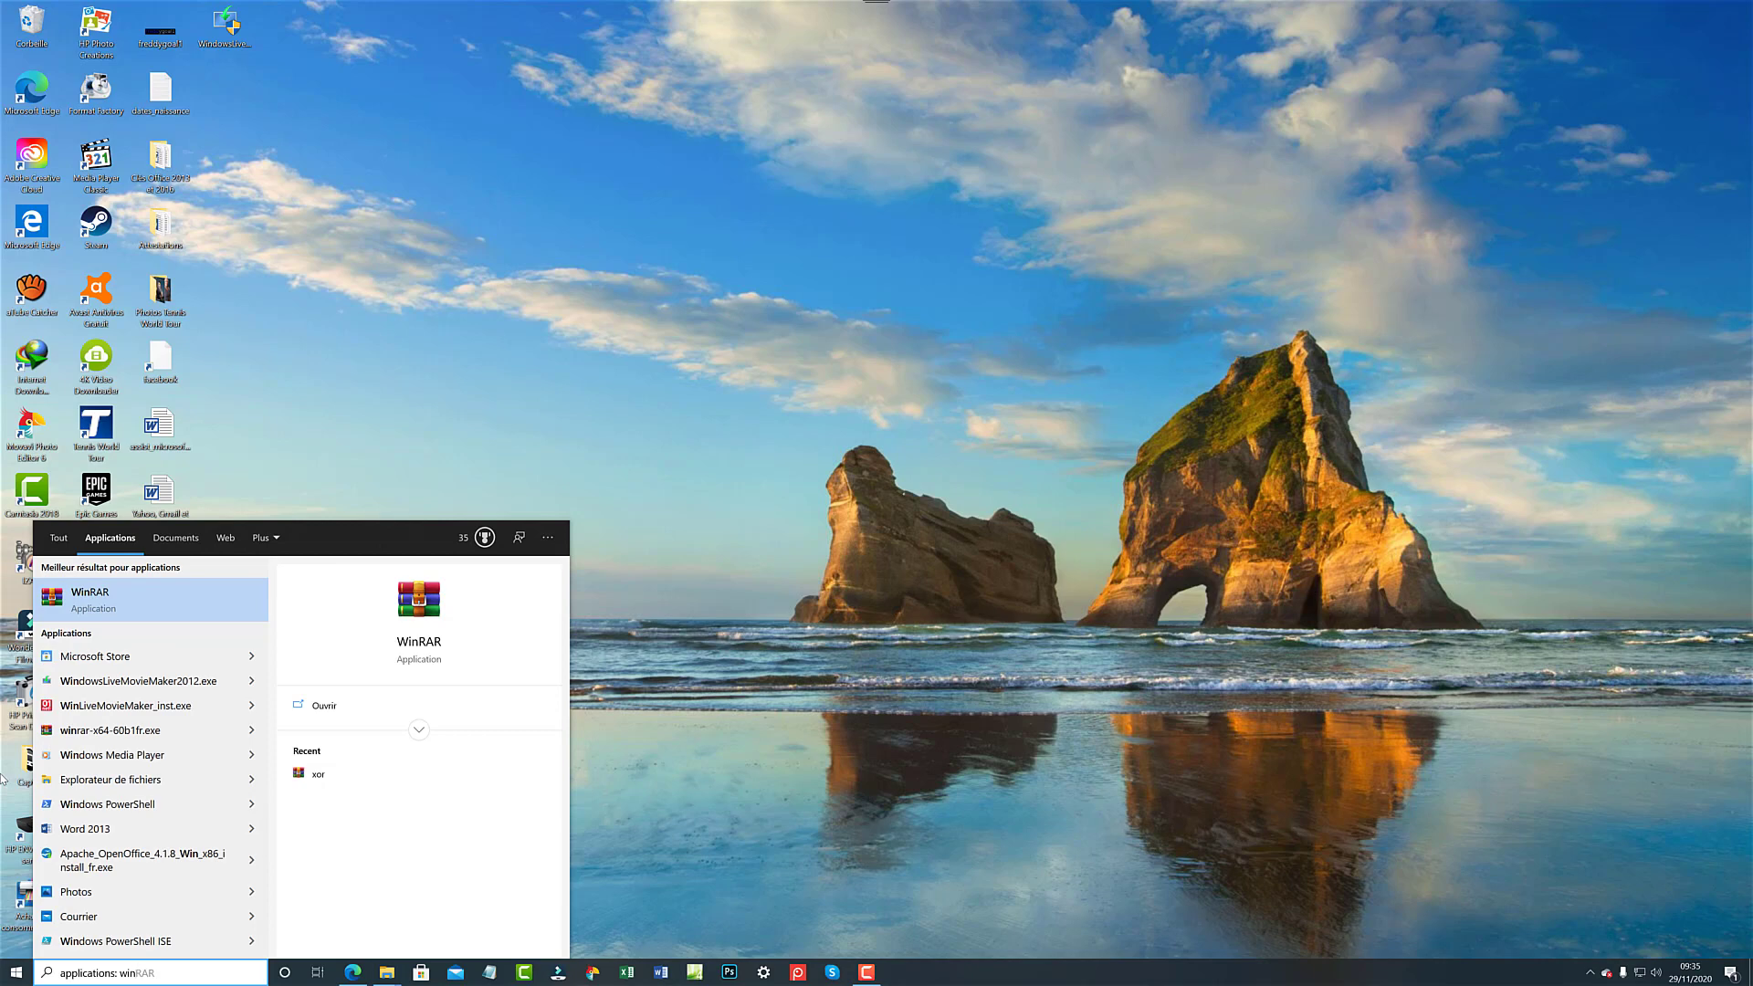
{"action": "type", "text": "dows"}
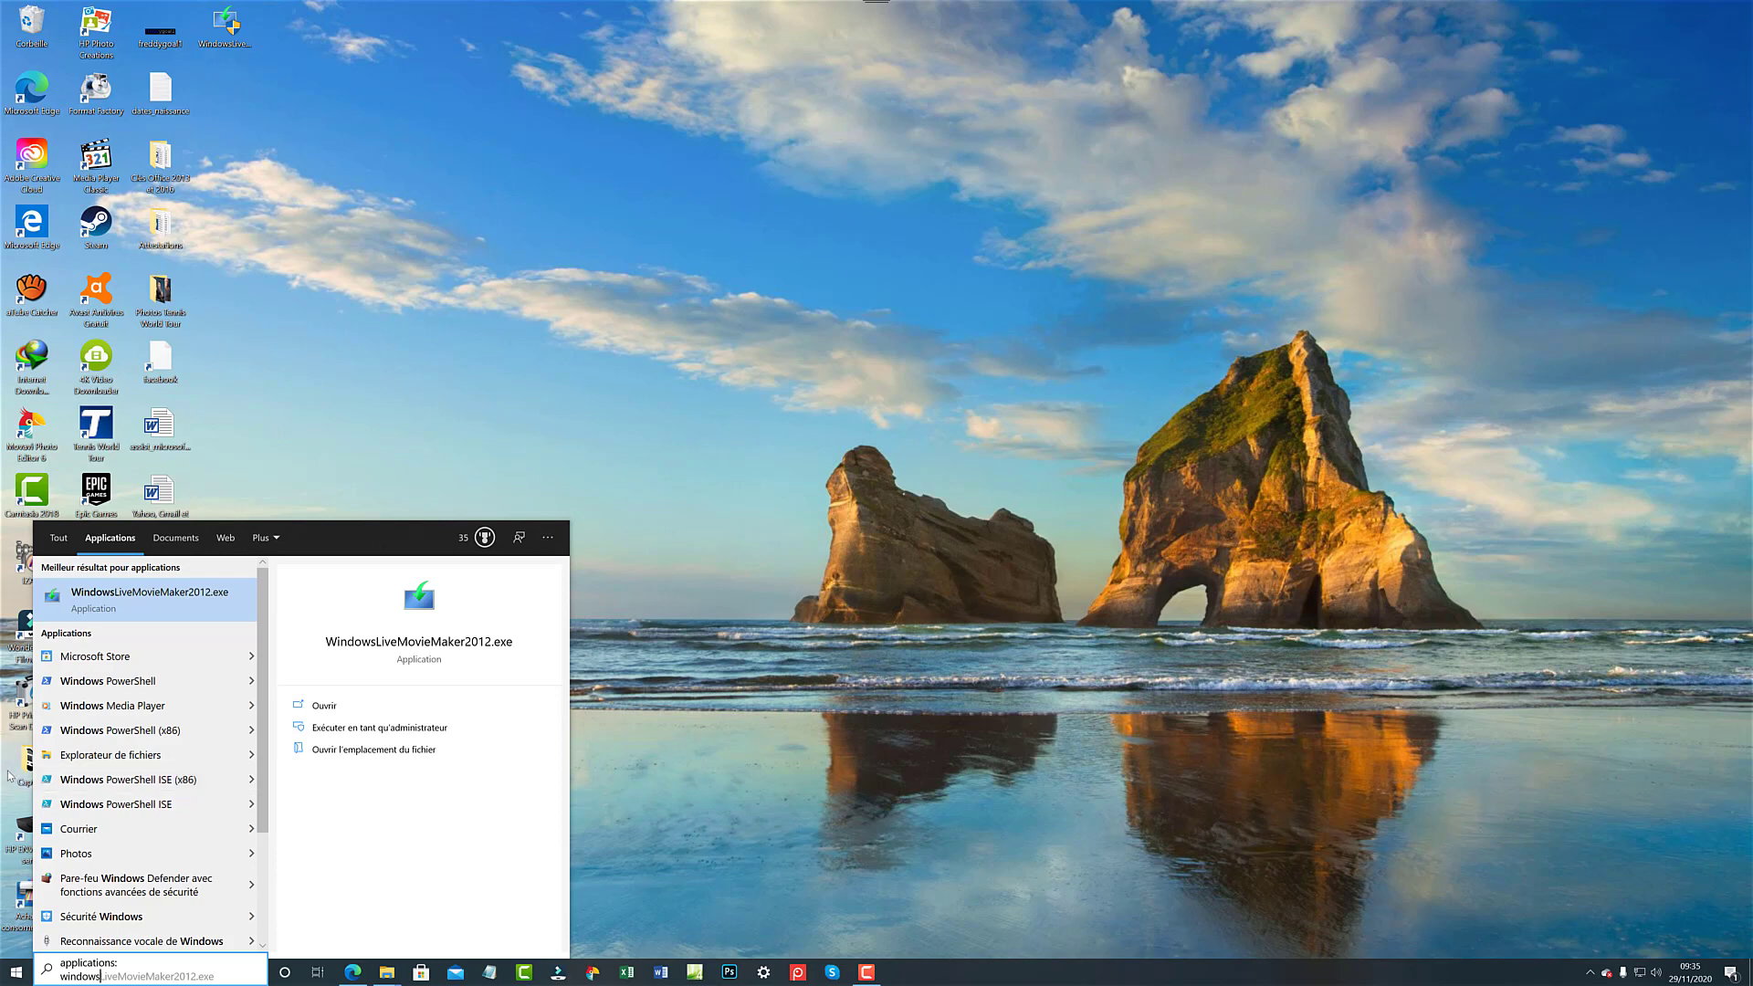
{"action": "type", "text": "l"}
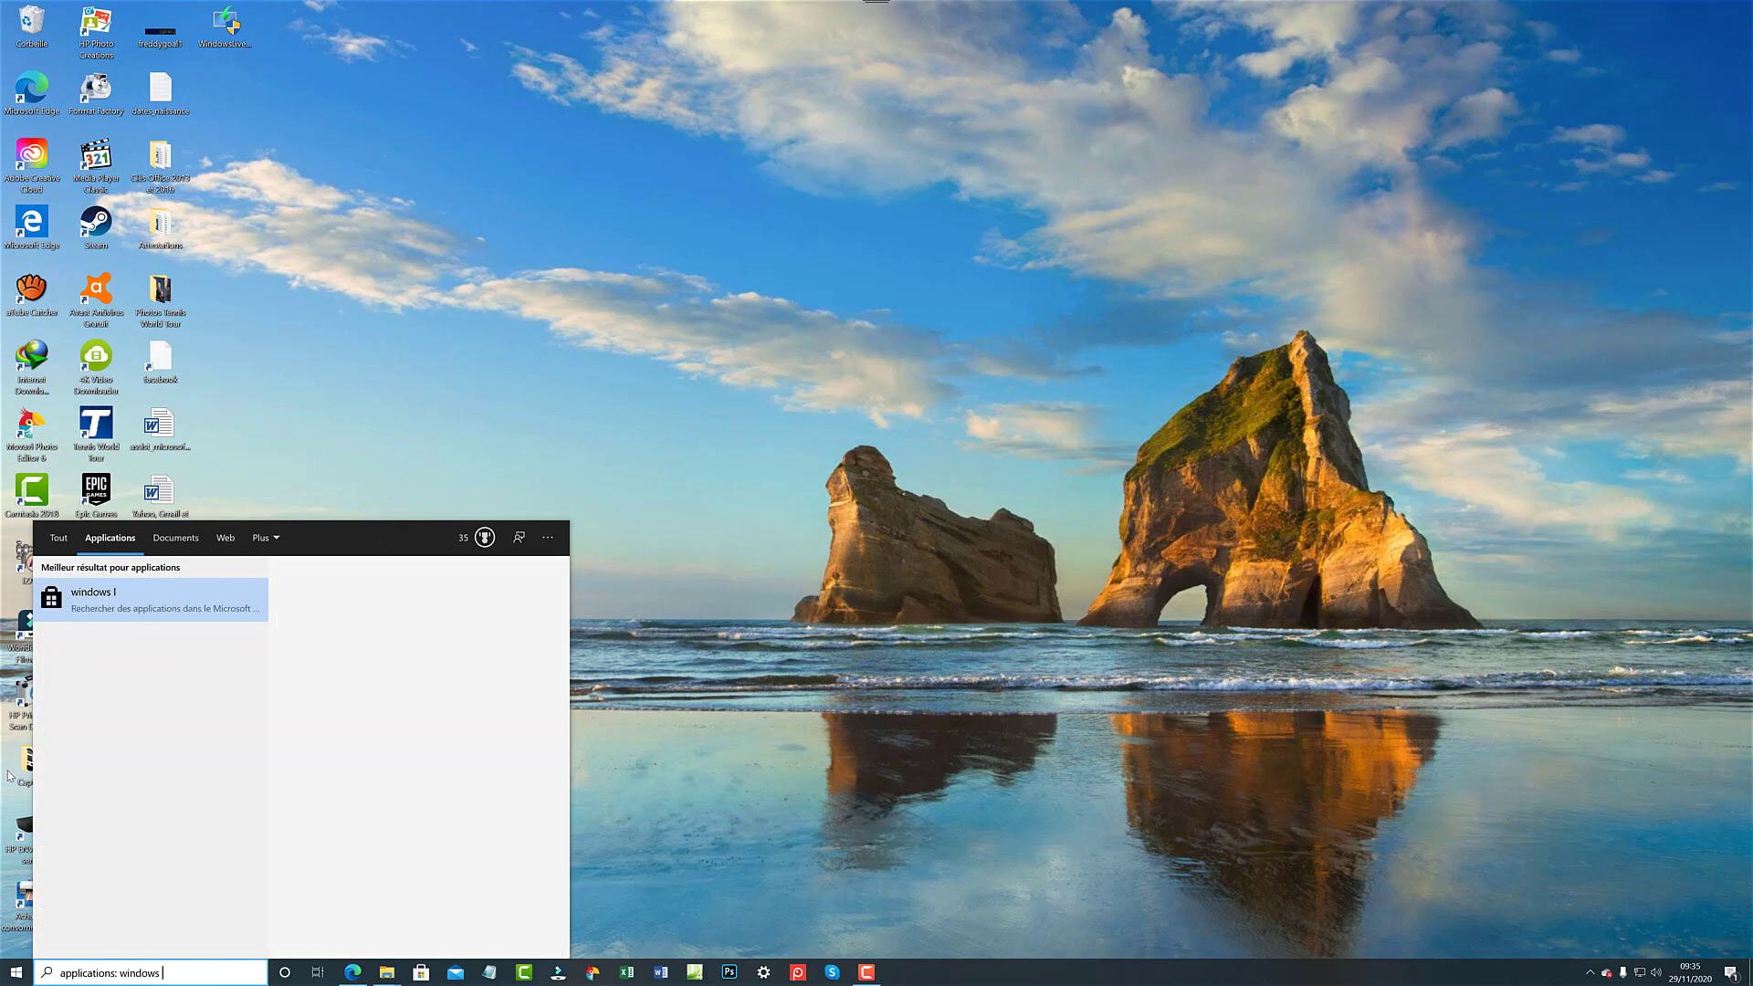
{"action": "key", "text": "BackSpace"}
{"action": "key", "text": "BackSpace"}
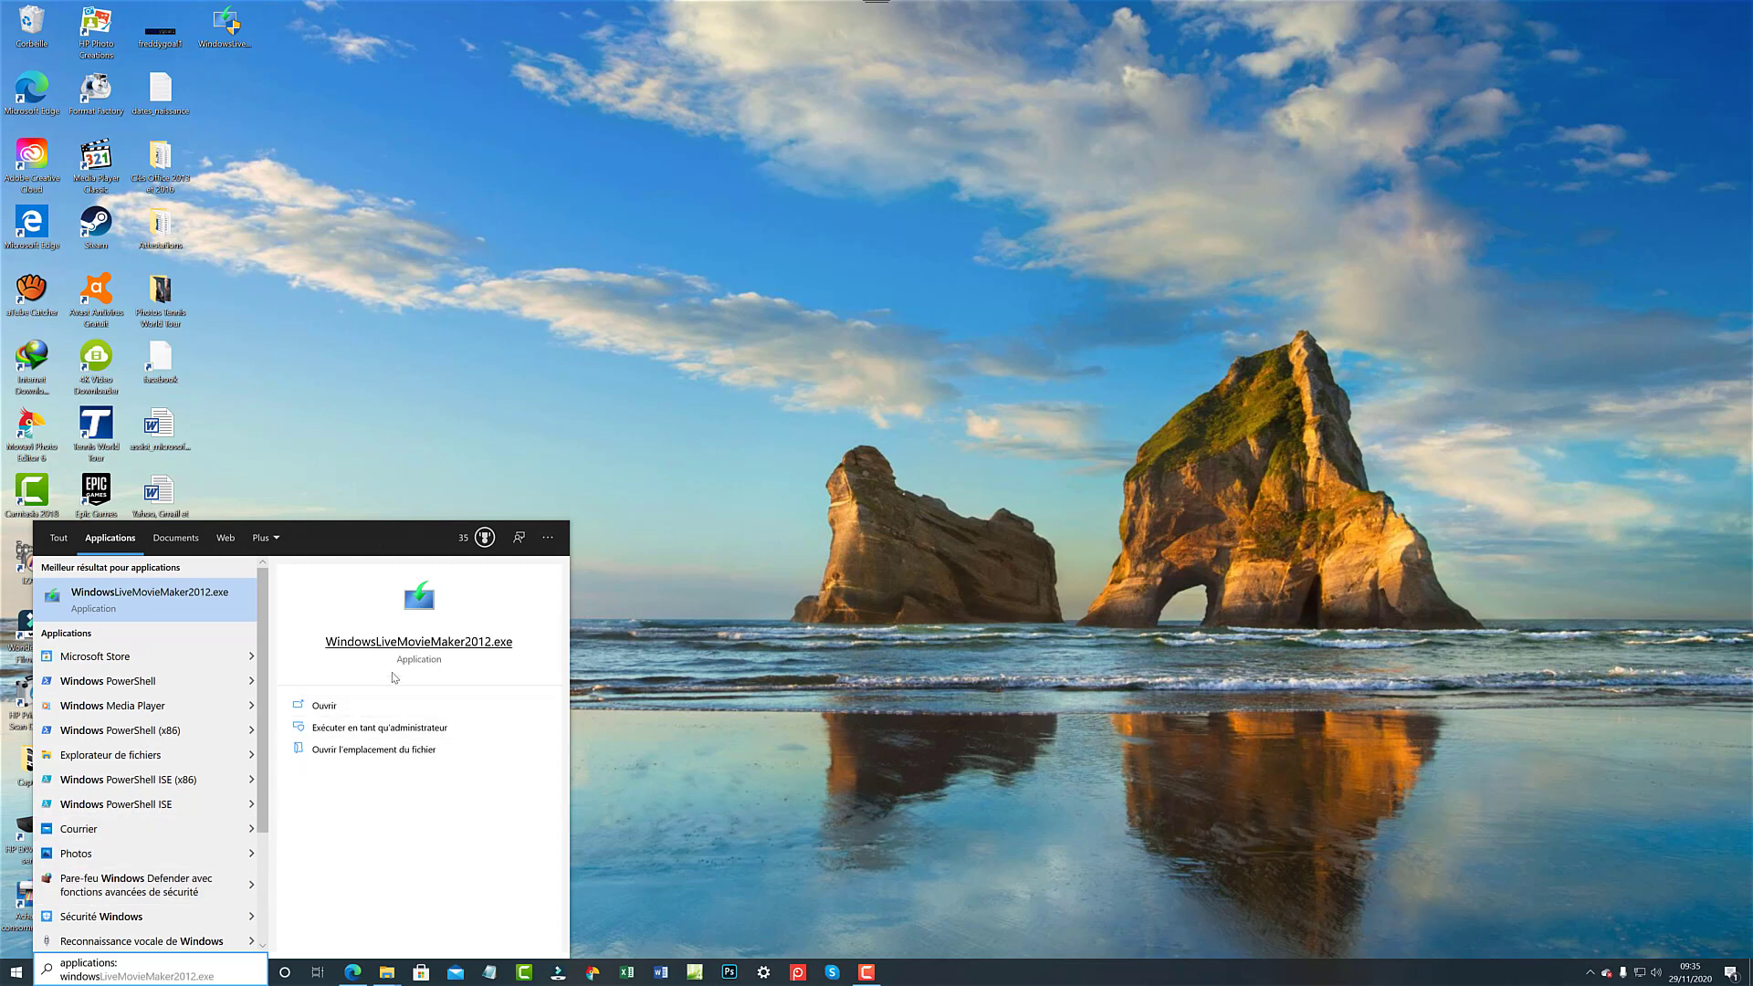
{"action": "left_click", "coordinate": [417, 647]}
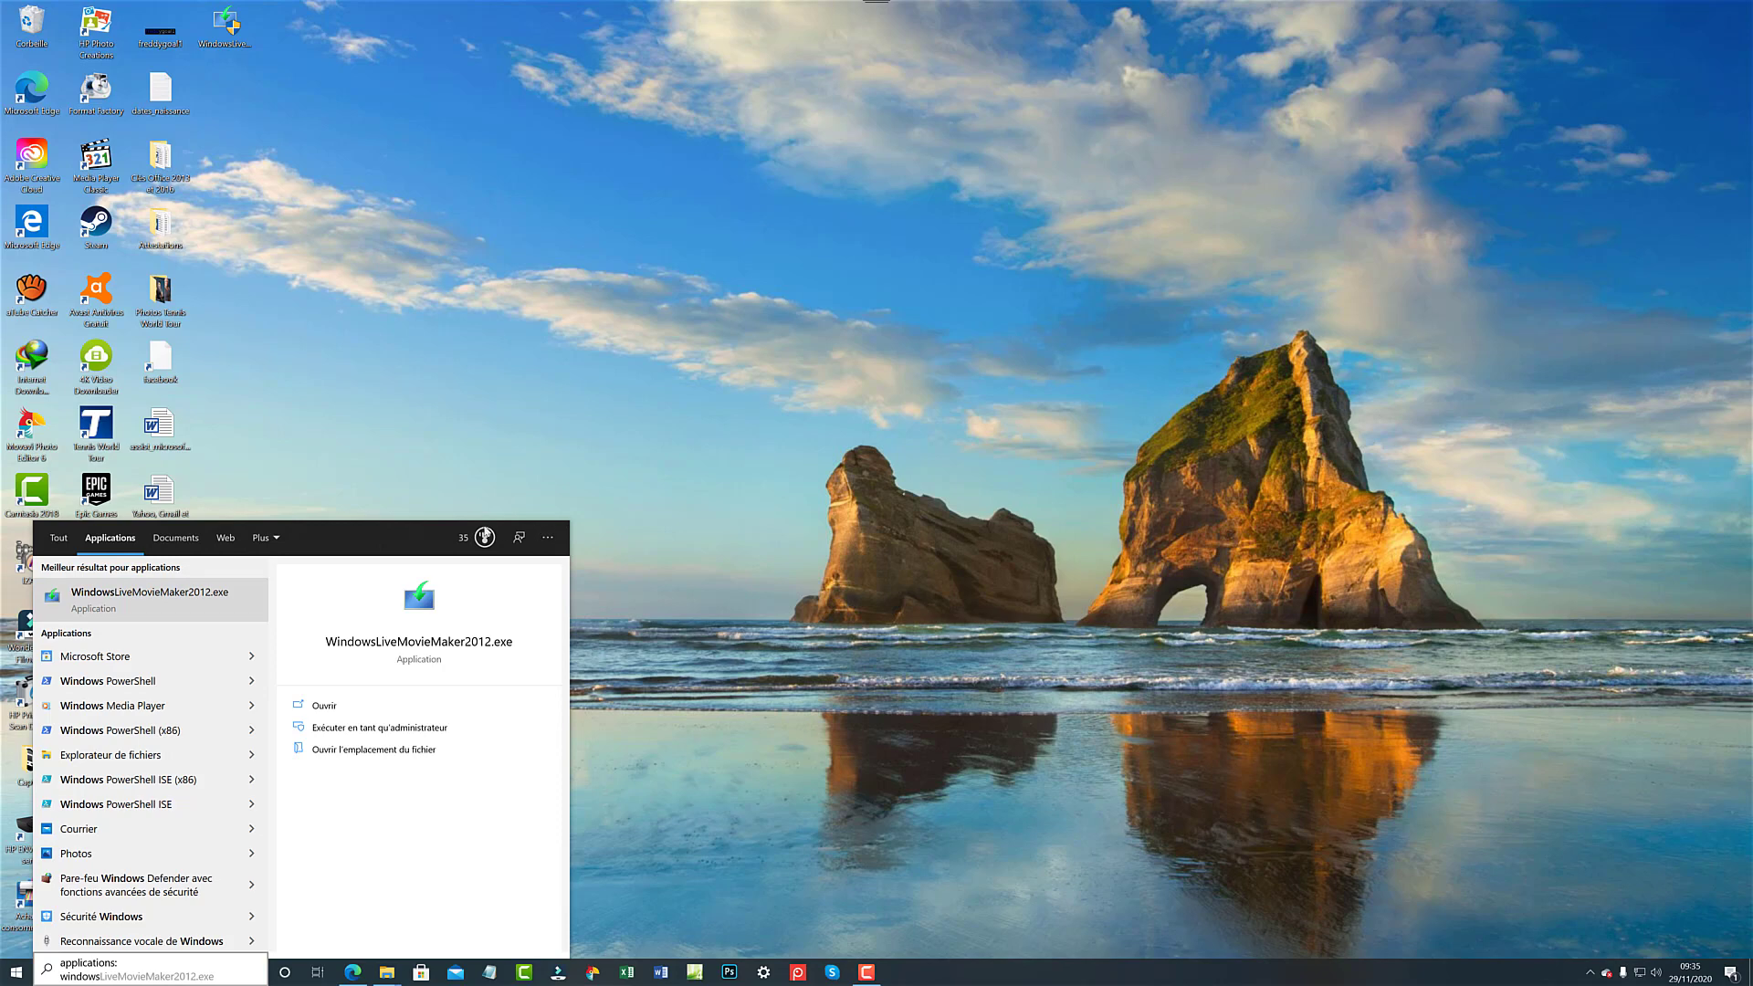
{"action": "left_click", "coordinate": [474, 544]}
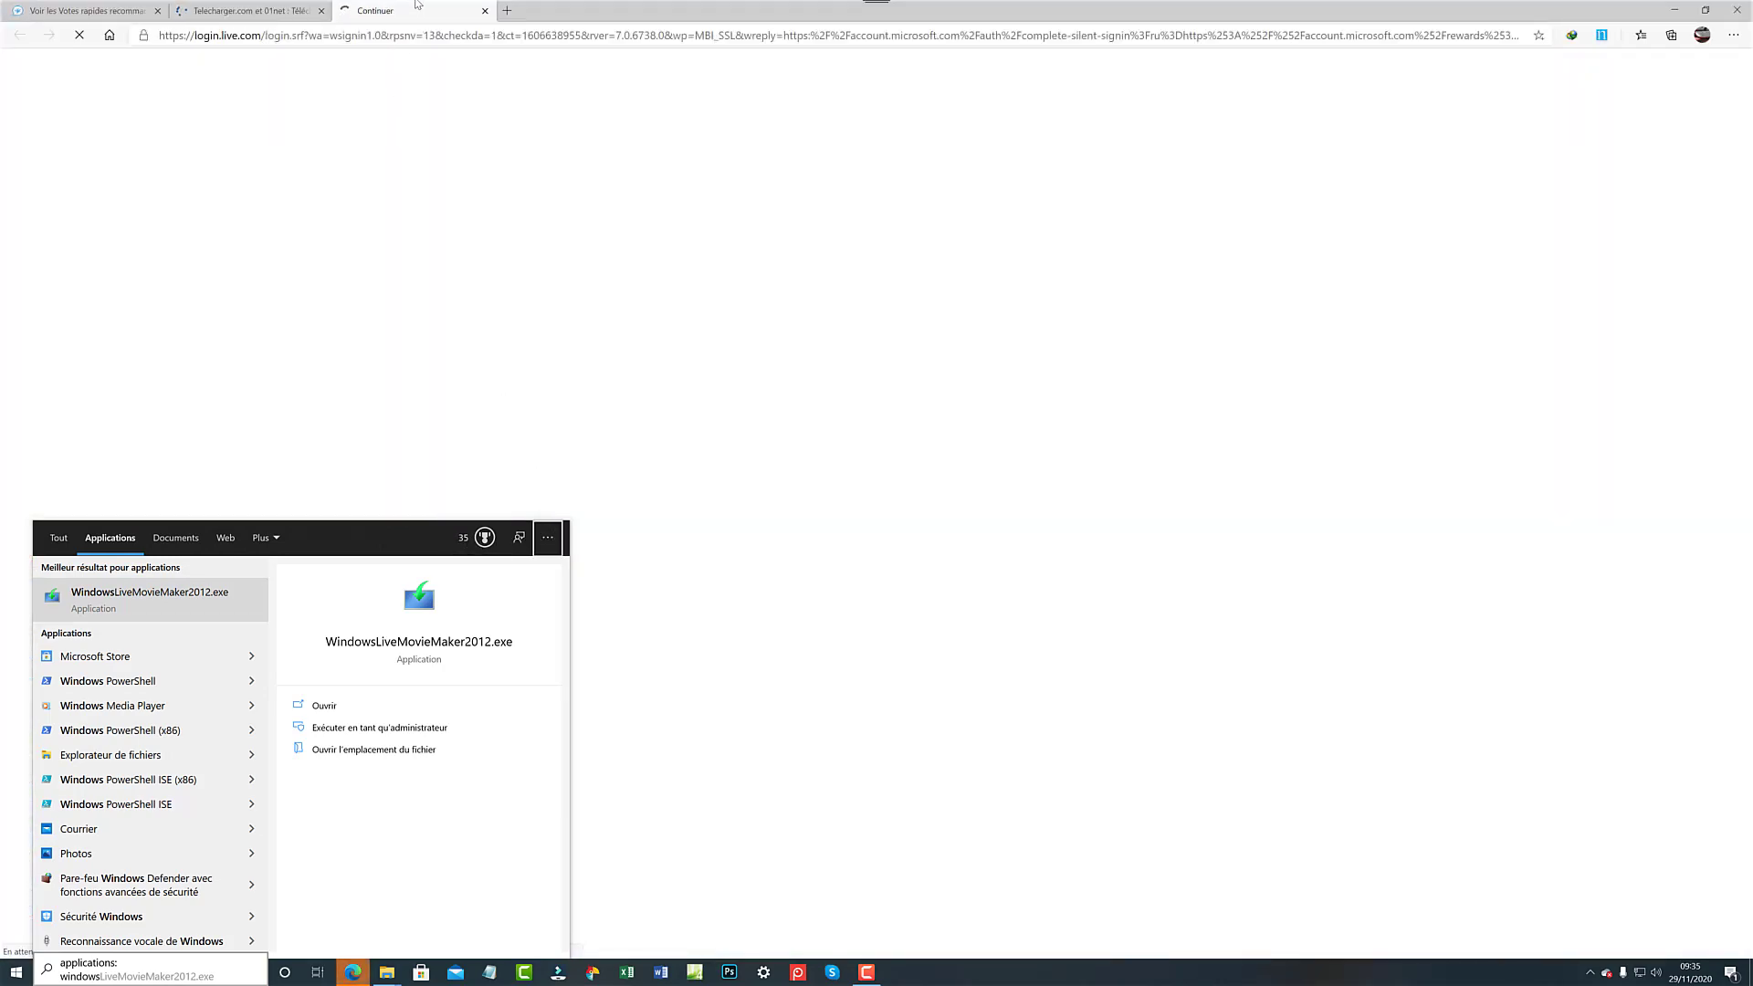
{"action": "left_click", "coordinate": [486, 13]}
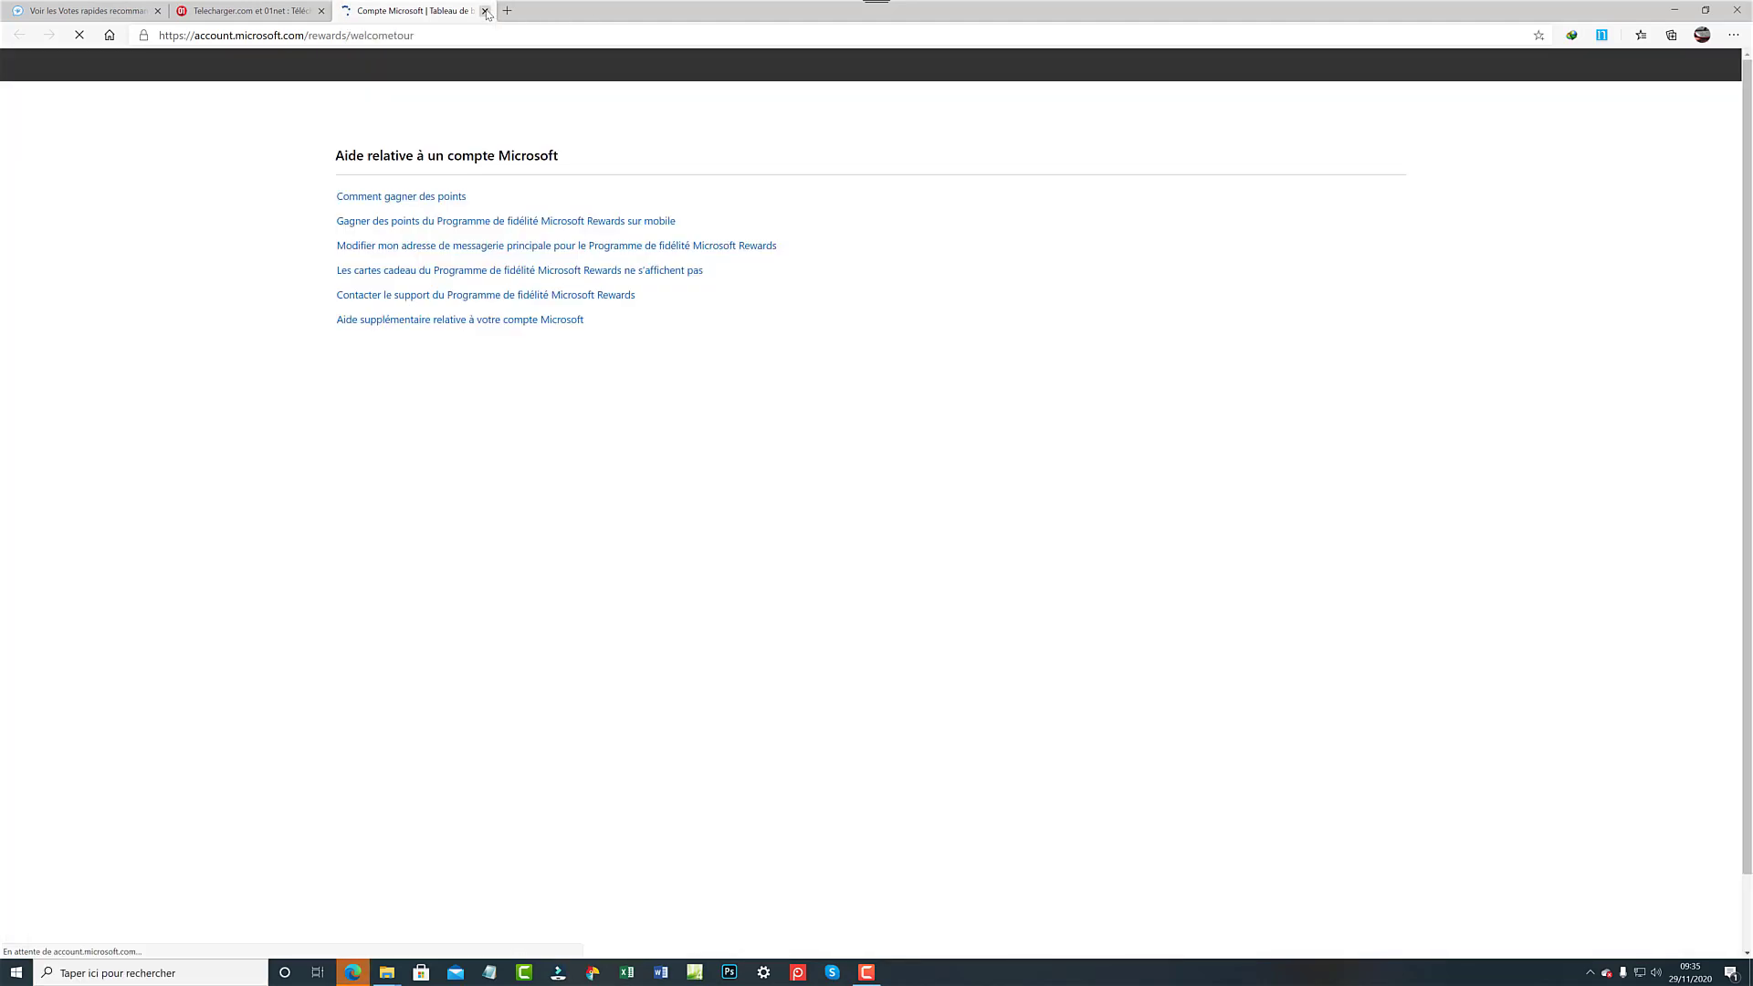
{"action": "left_click", "coordinate": [486, 12]}
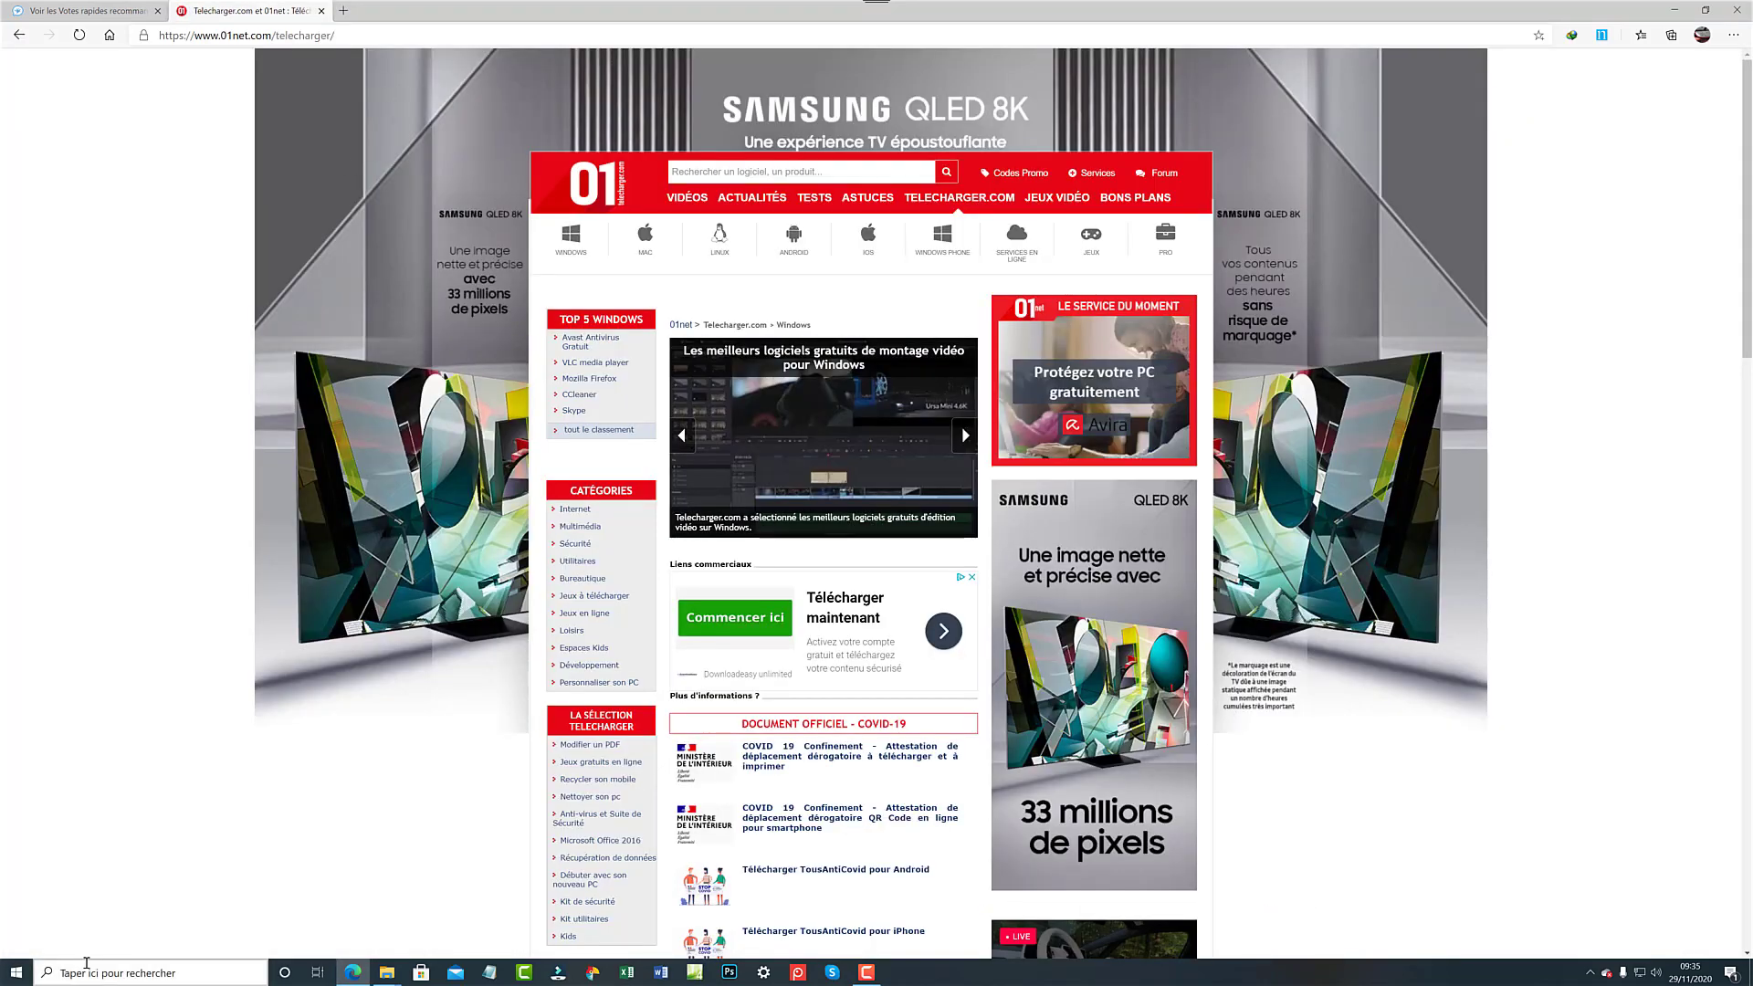
Look through the full alphabetical list of installed programs for a Movie Maker entry.
{"action": "left_click", "coordinate": [16, 973]}
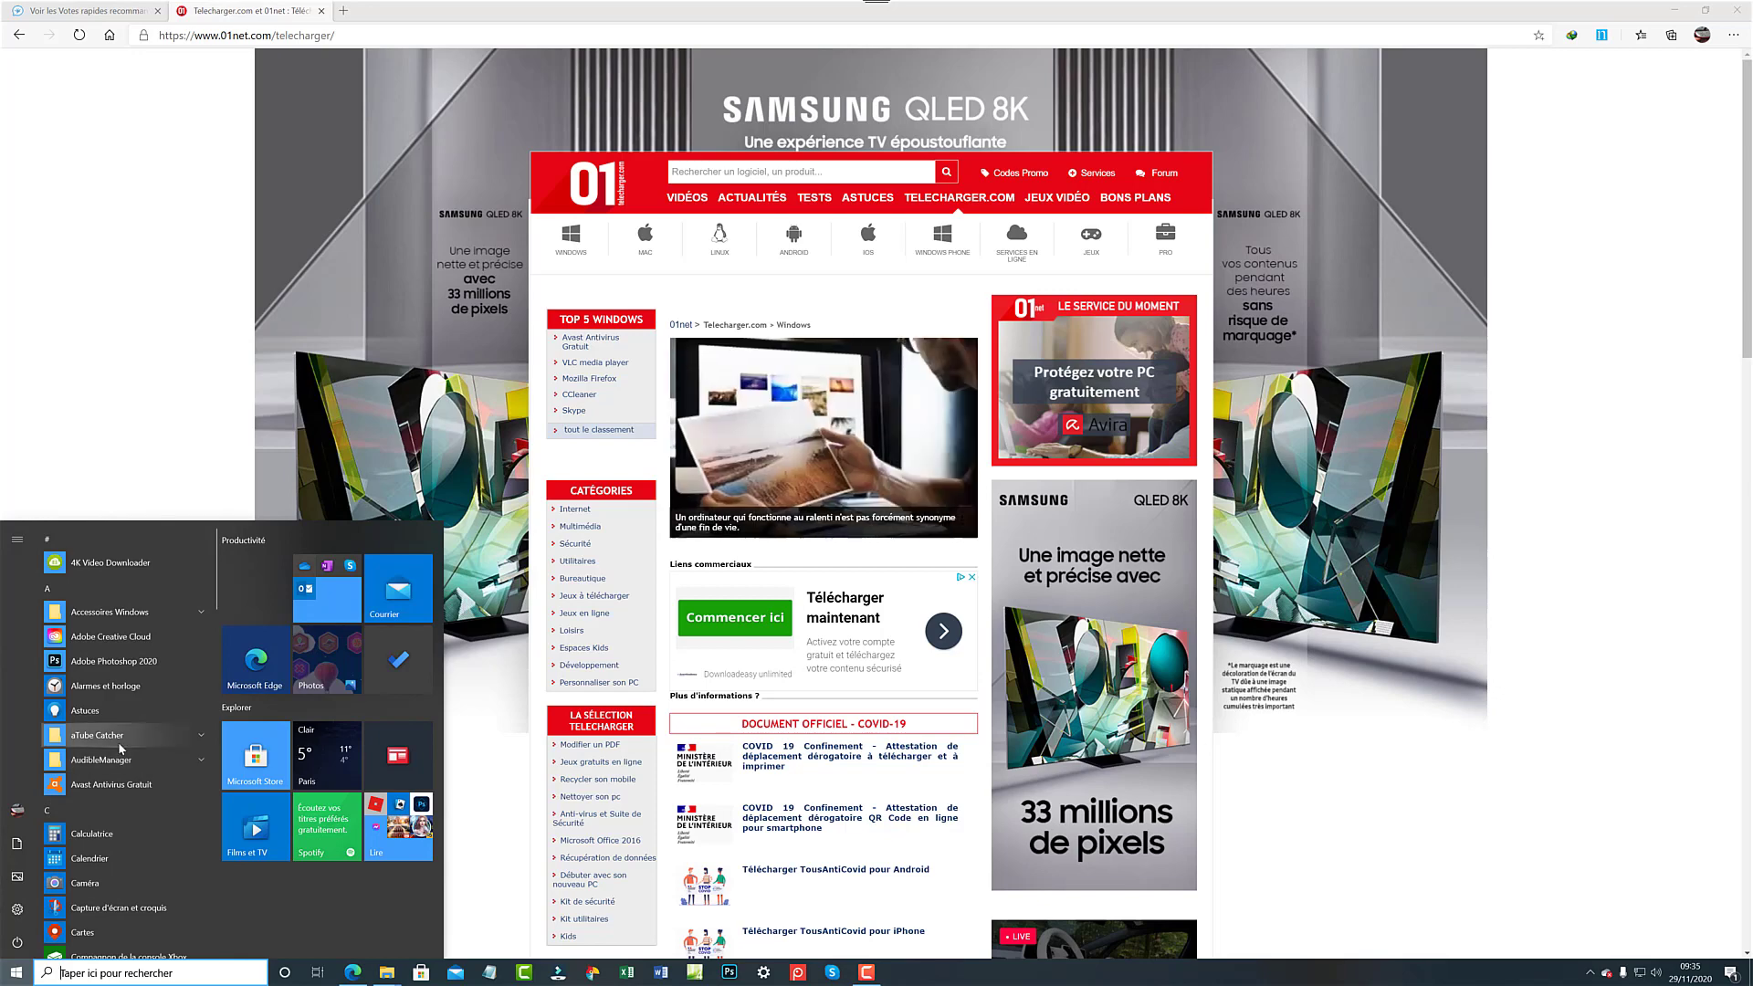
{"action": "scroll", "coordinate": [119, 749], "scroll_direction": "down", "scroll_amount": 6}
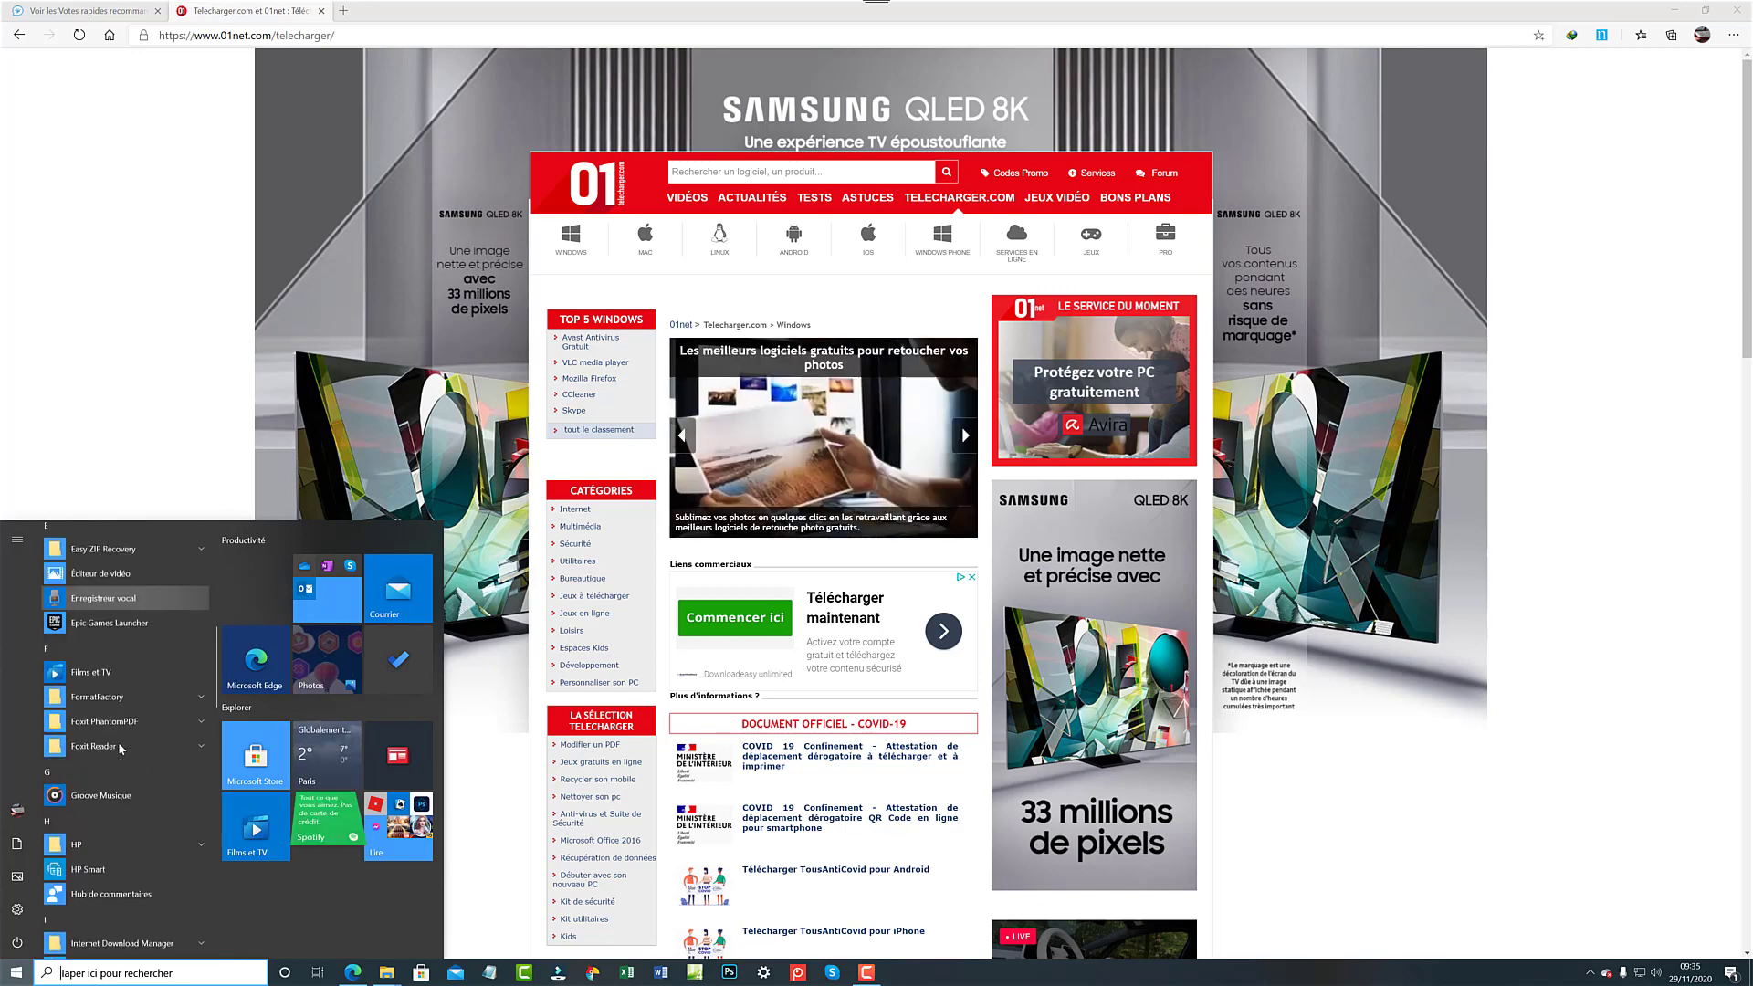
{"action": "scroll", "coordinate": [120, 748], "scroll_direction": "down", "scroll_amount": 4}
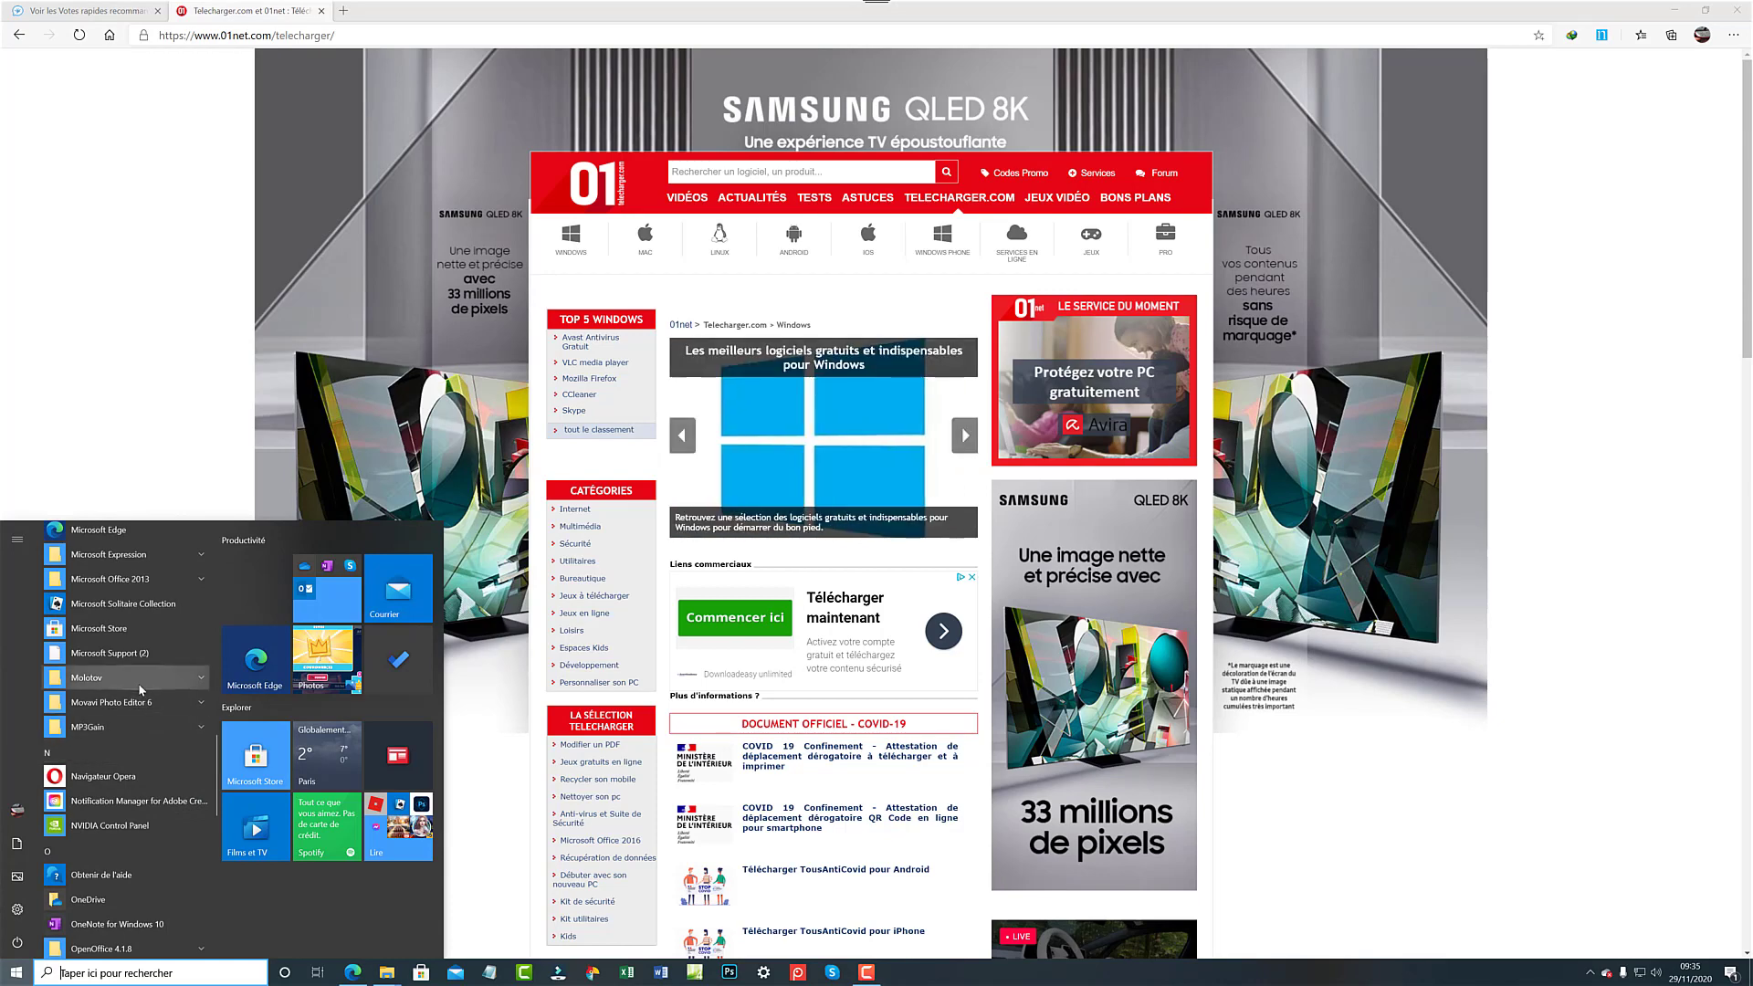
{"action": "scroll", "coordinate": [140, 691], "scroll_direction": "down", "scroll_amount": 3}
{"action": "scroll", "coordinate": [139, 691], "scroll_direction": "down", "scroll_amount": 4}
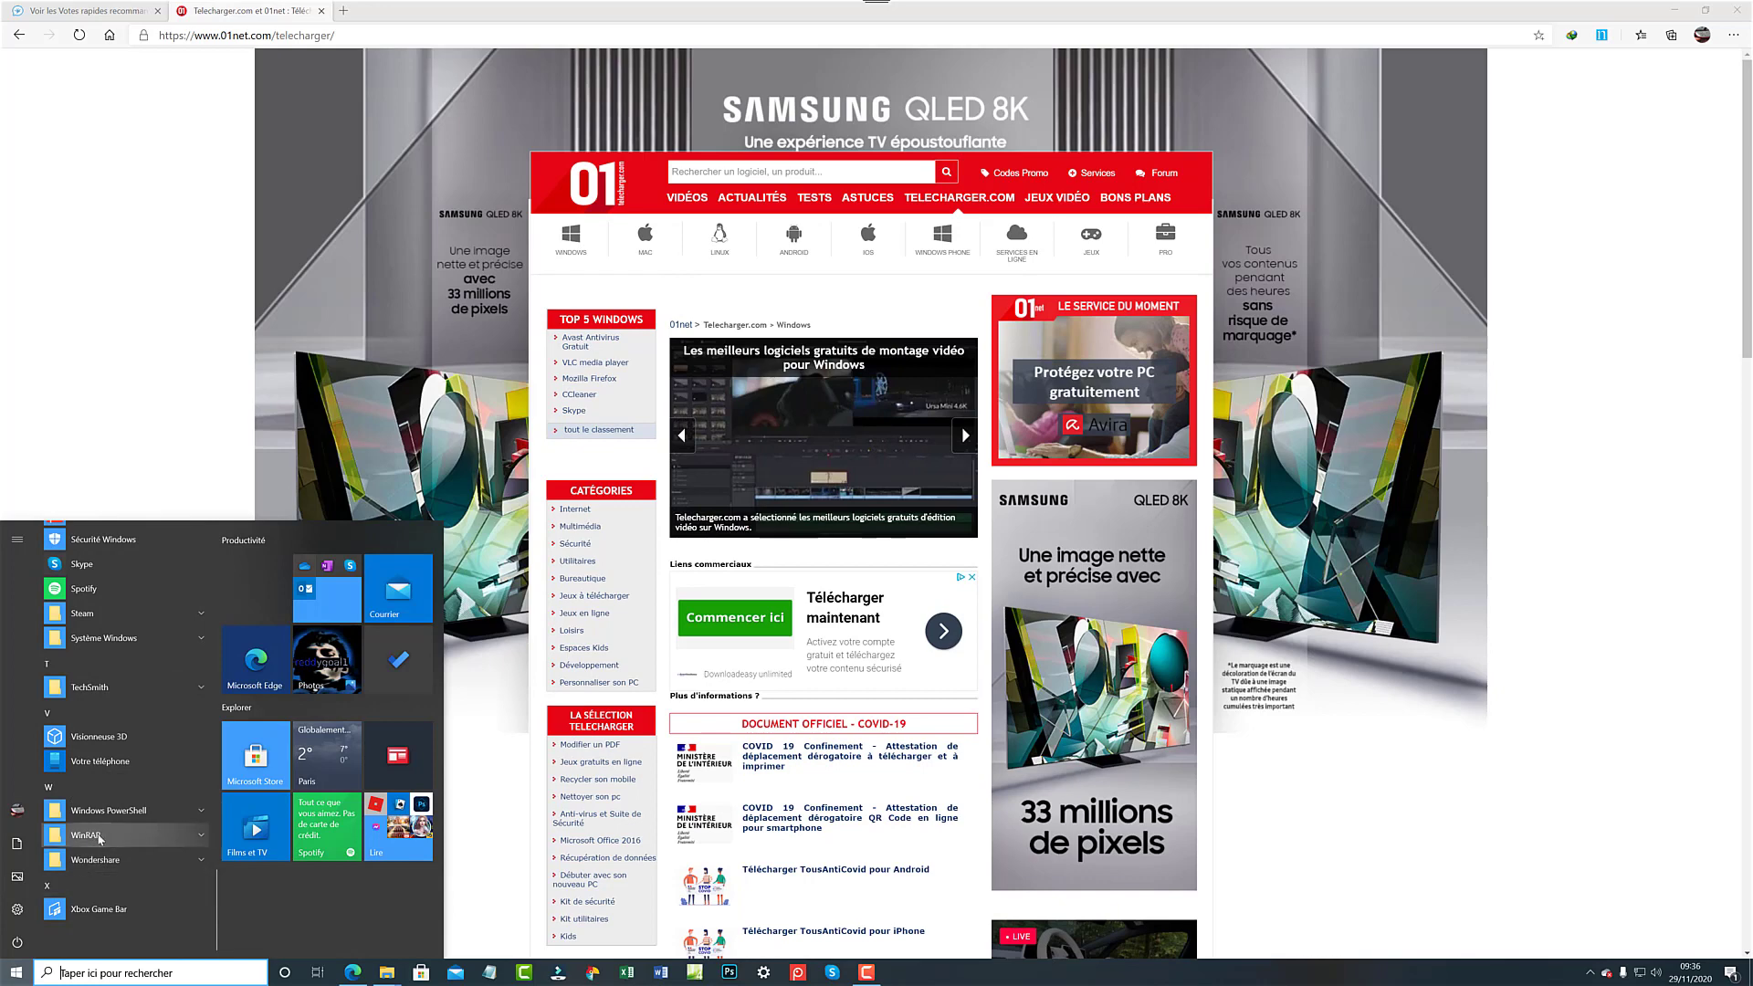
{"action": "scroll", "coordinate": [107, 824], "scroll_direction": "up", "scroll_amount": 3}
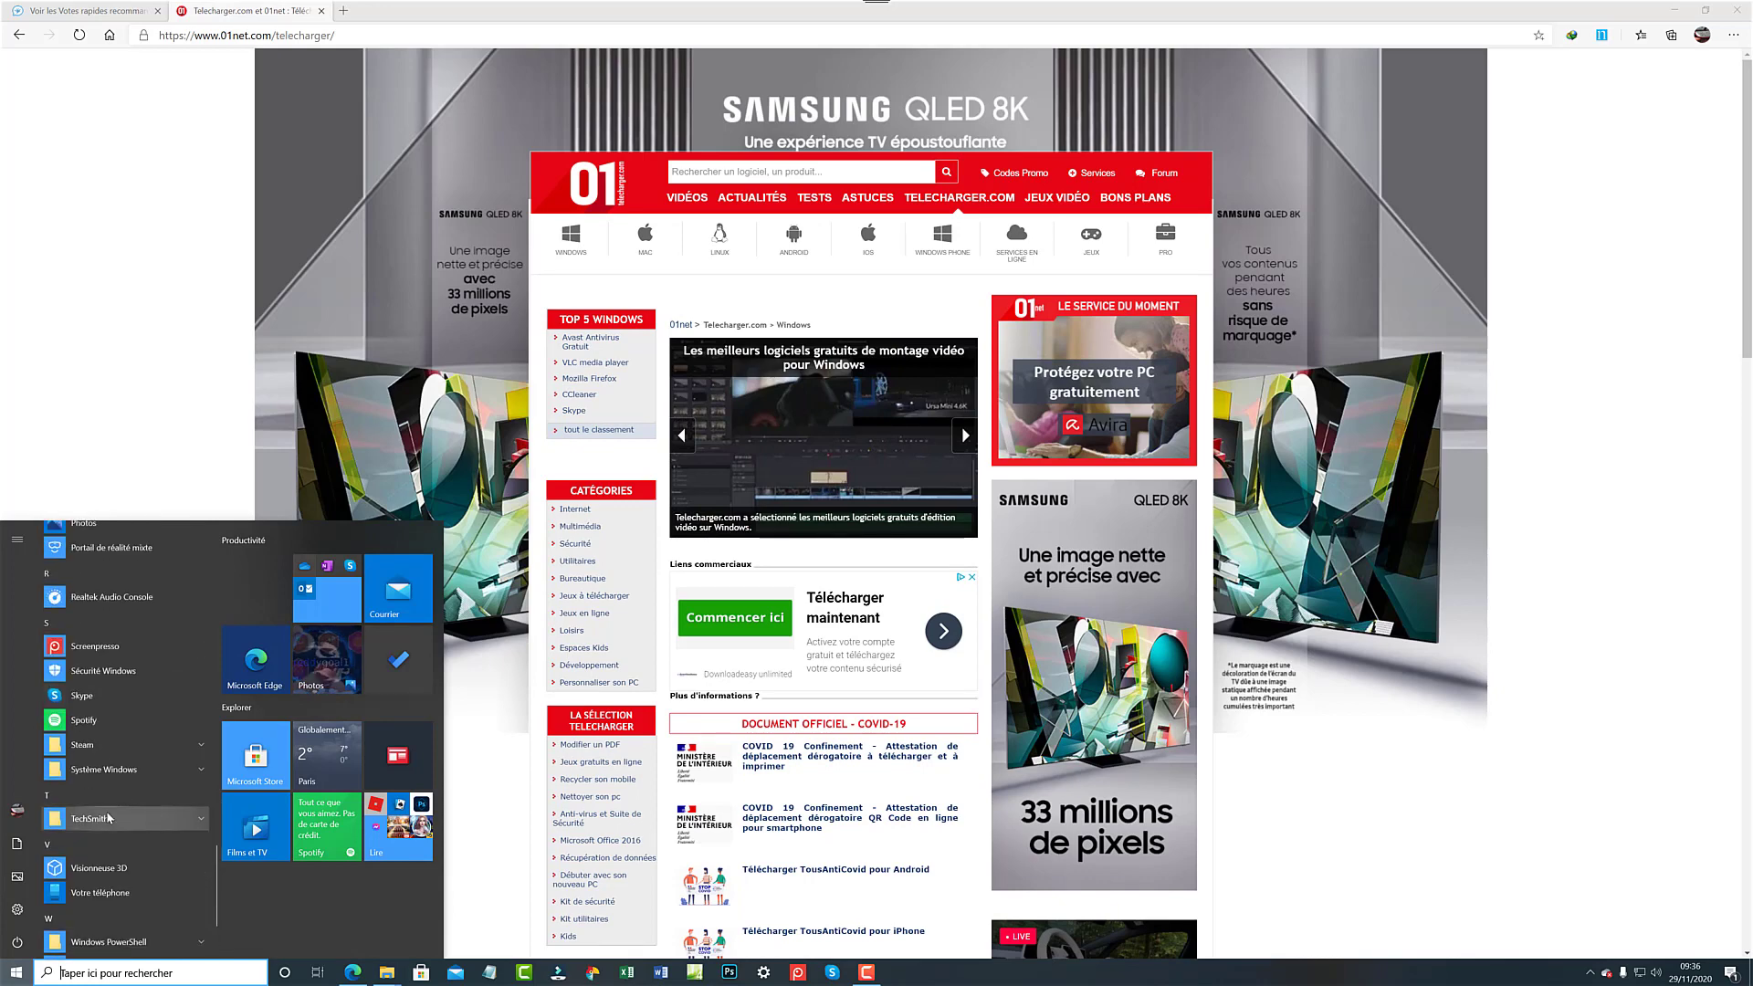
{"action": "scroll", "coordinate": [106, 817], "scroll_direction": "up", "scroll_amount": 7}
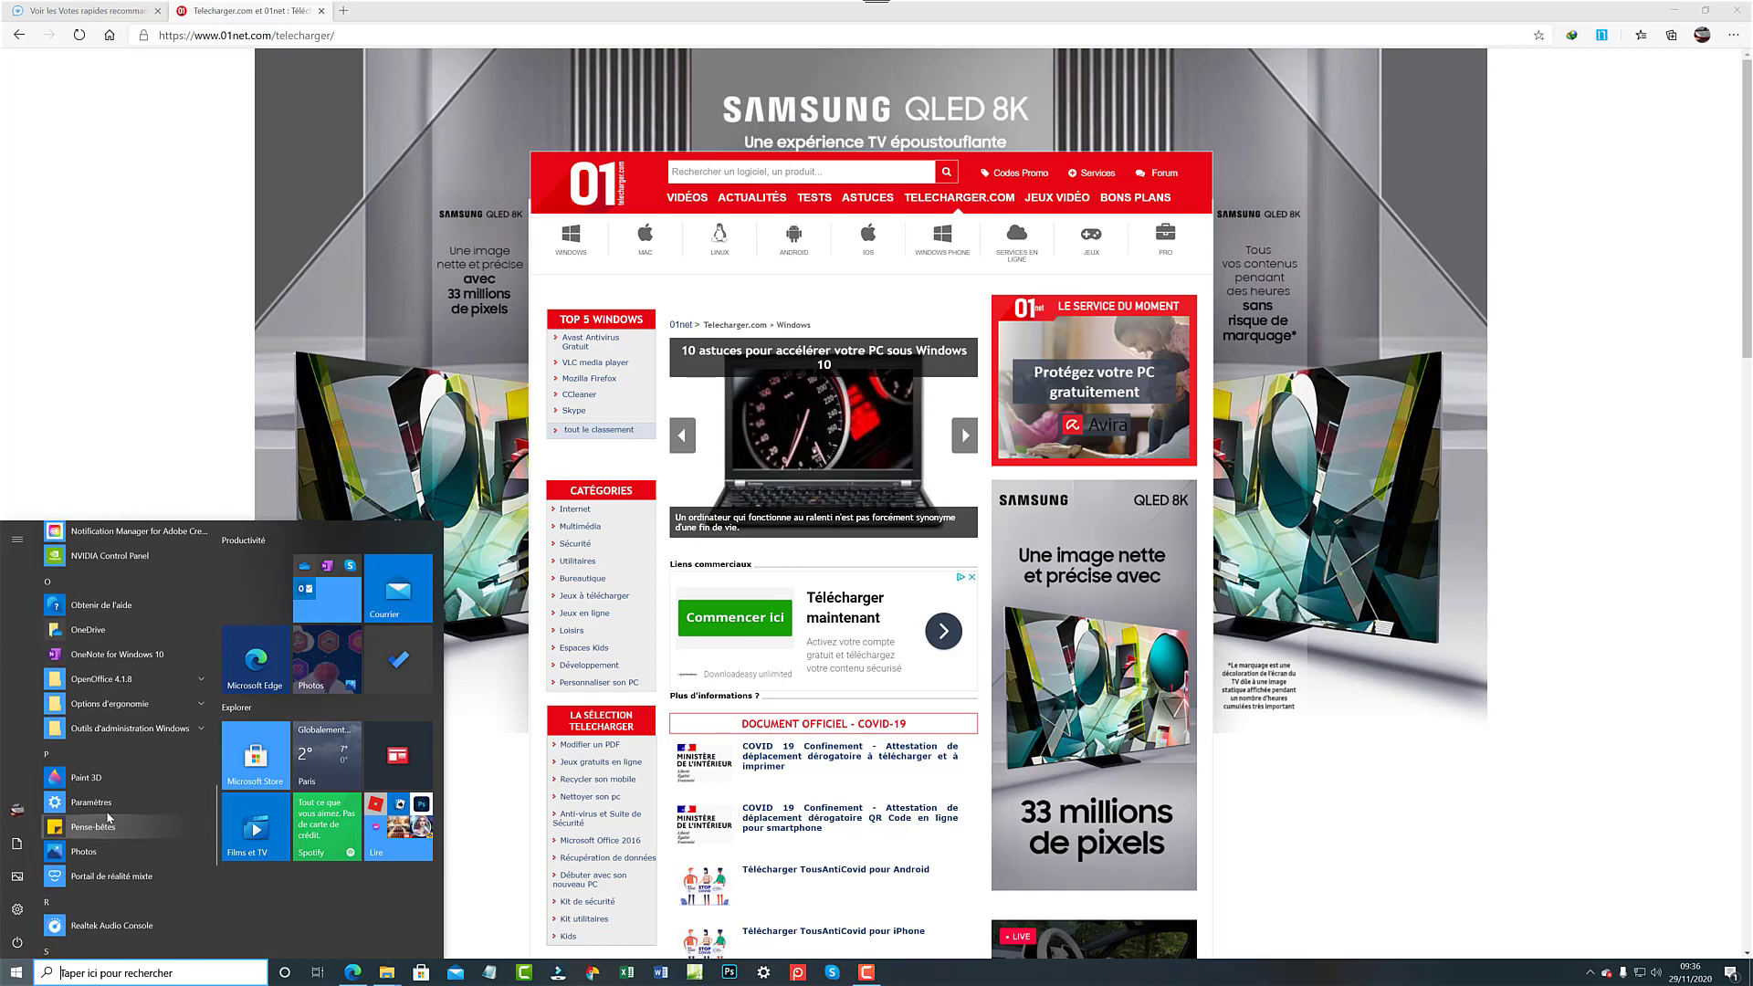
{"action": "scroll", "coordinate": [107, 817], "scroll_direction": "up", "scroll_amount": 4}
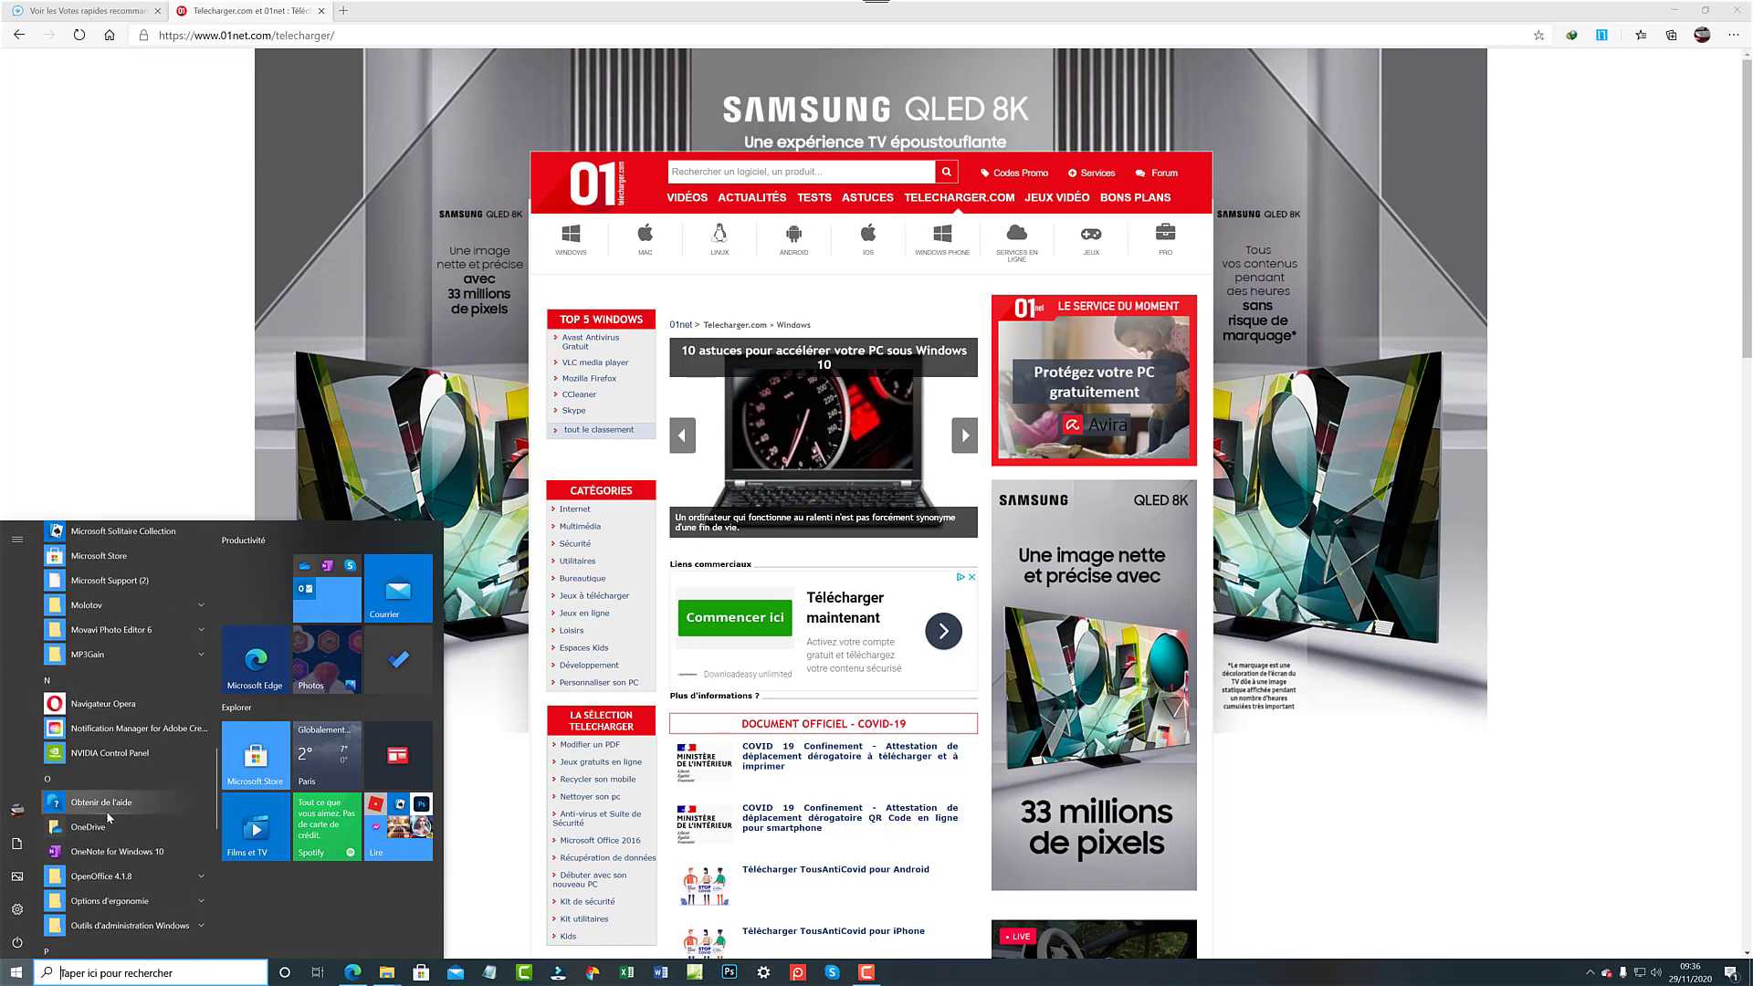
{"action": "scroll", "coordinate": [107, 819], "scroll_direction": "up", "scroll_amount": 4}
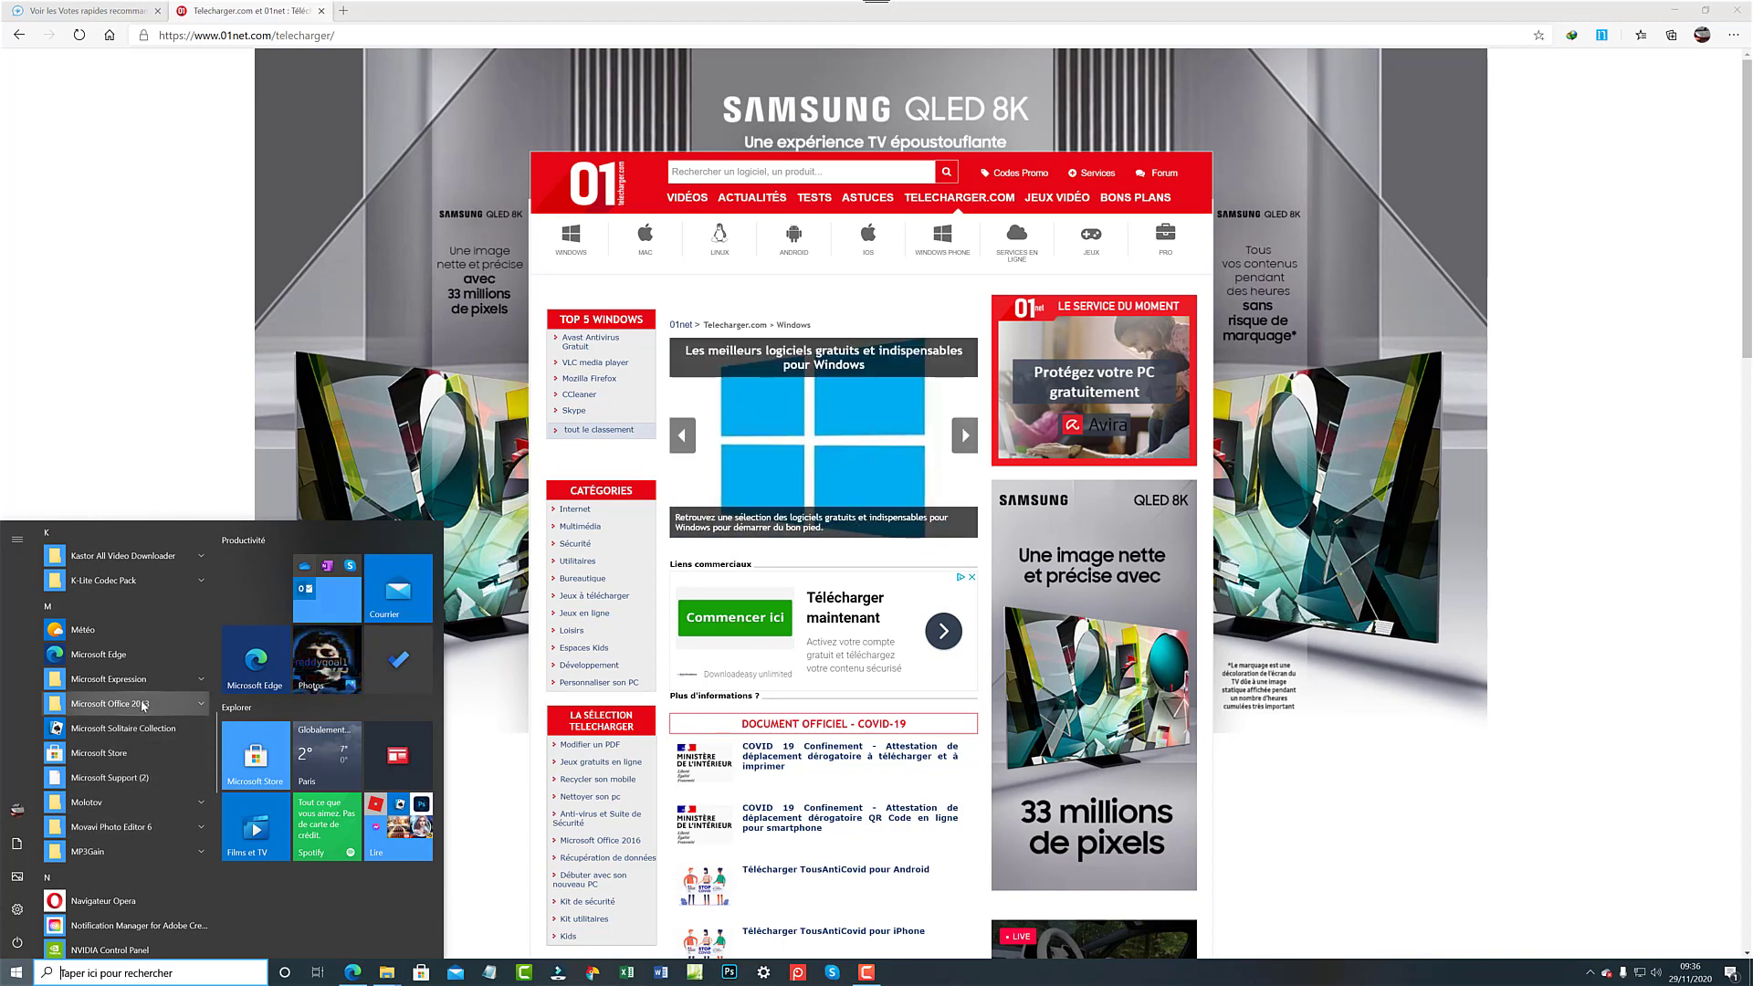
{"action": "scroll", "coordinate": [143, 705], "scroll_direction": "up", "scroll_amount": 5}
{"action": "scroll", "coordinate": [142, 701], "scroll_direction": "up", "scroll_amount": 3}
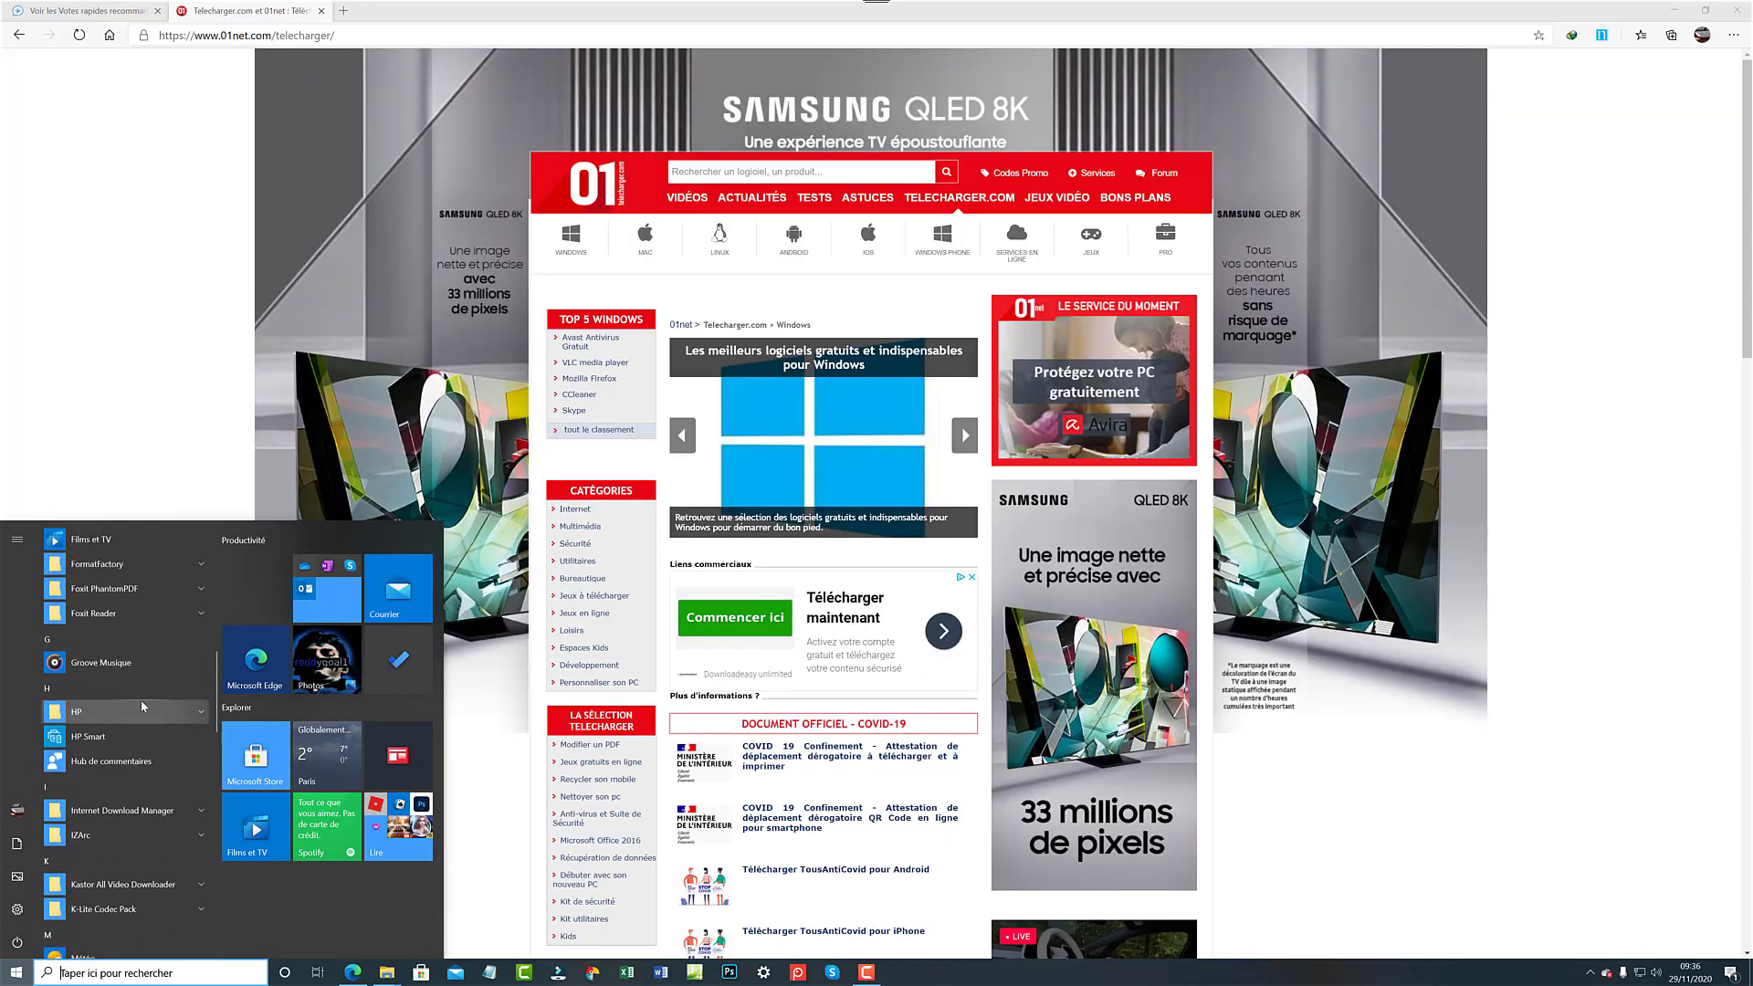
{"action": "scroll", "coordinate": [140, 700], "scroll_direction": "up", "scroll_amount": 5}
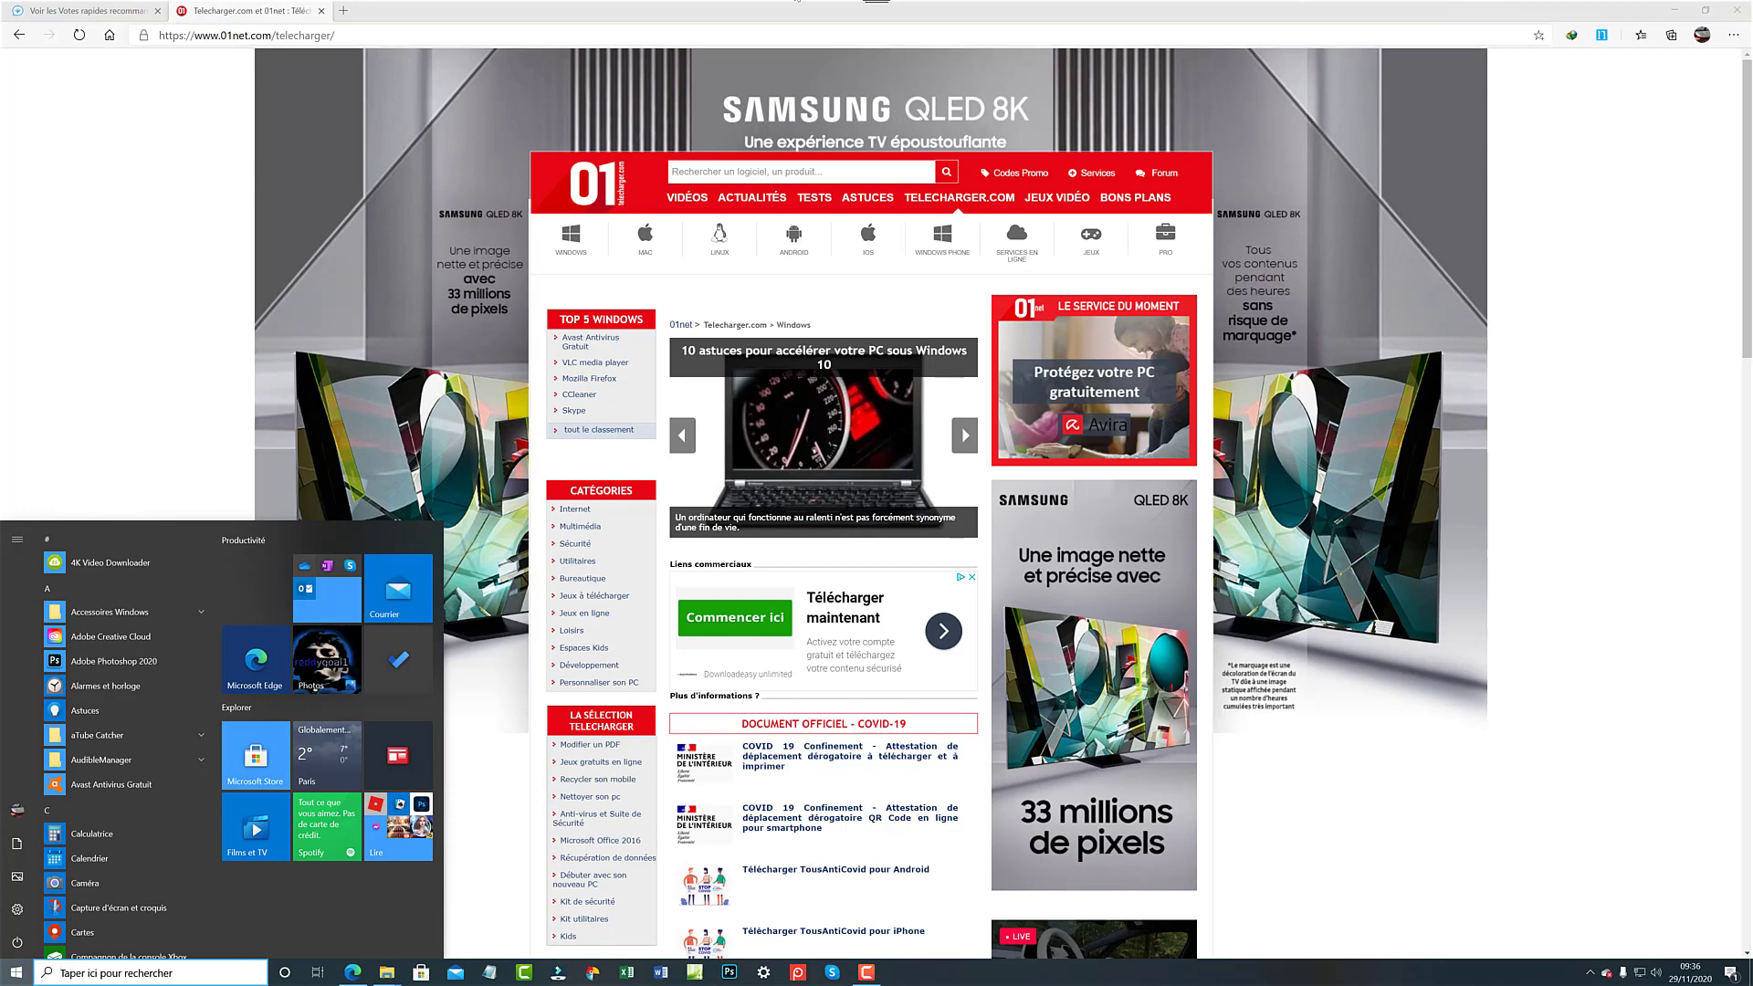
Return to the desktop and launch the Windows Live Movie Maker 2012 installer with the option to choose the programs to install.
{"action": "left_click", "coordinate": [1676, 14]}
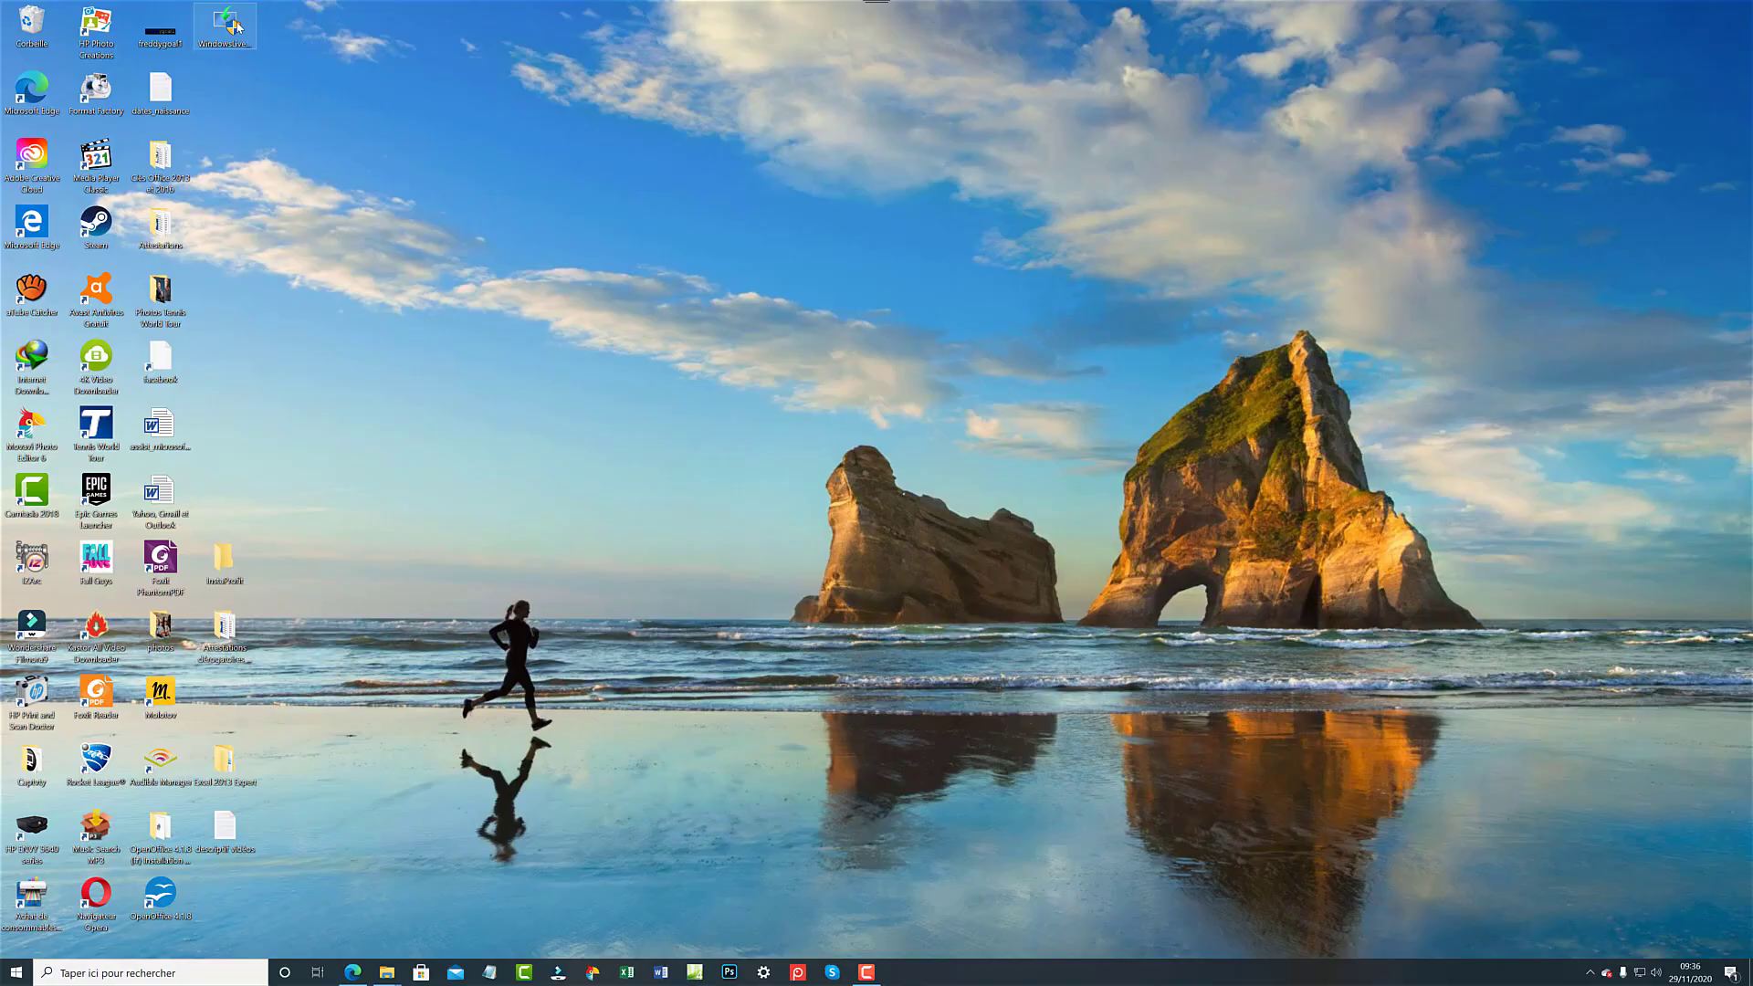
{"action": "left_click", "coordinate": [237, 26]}
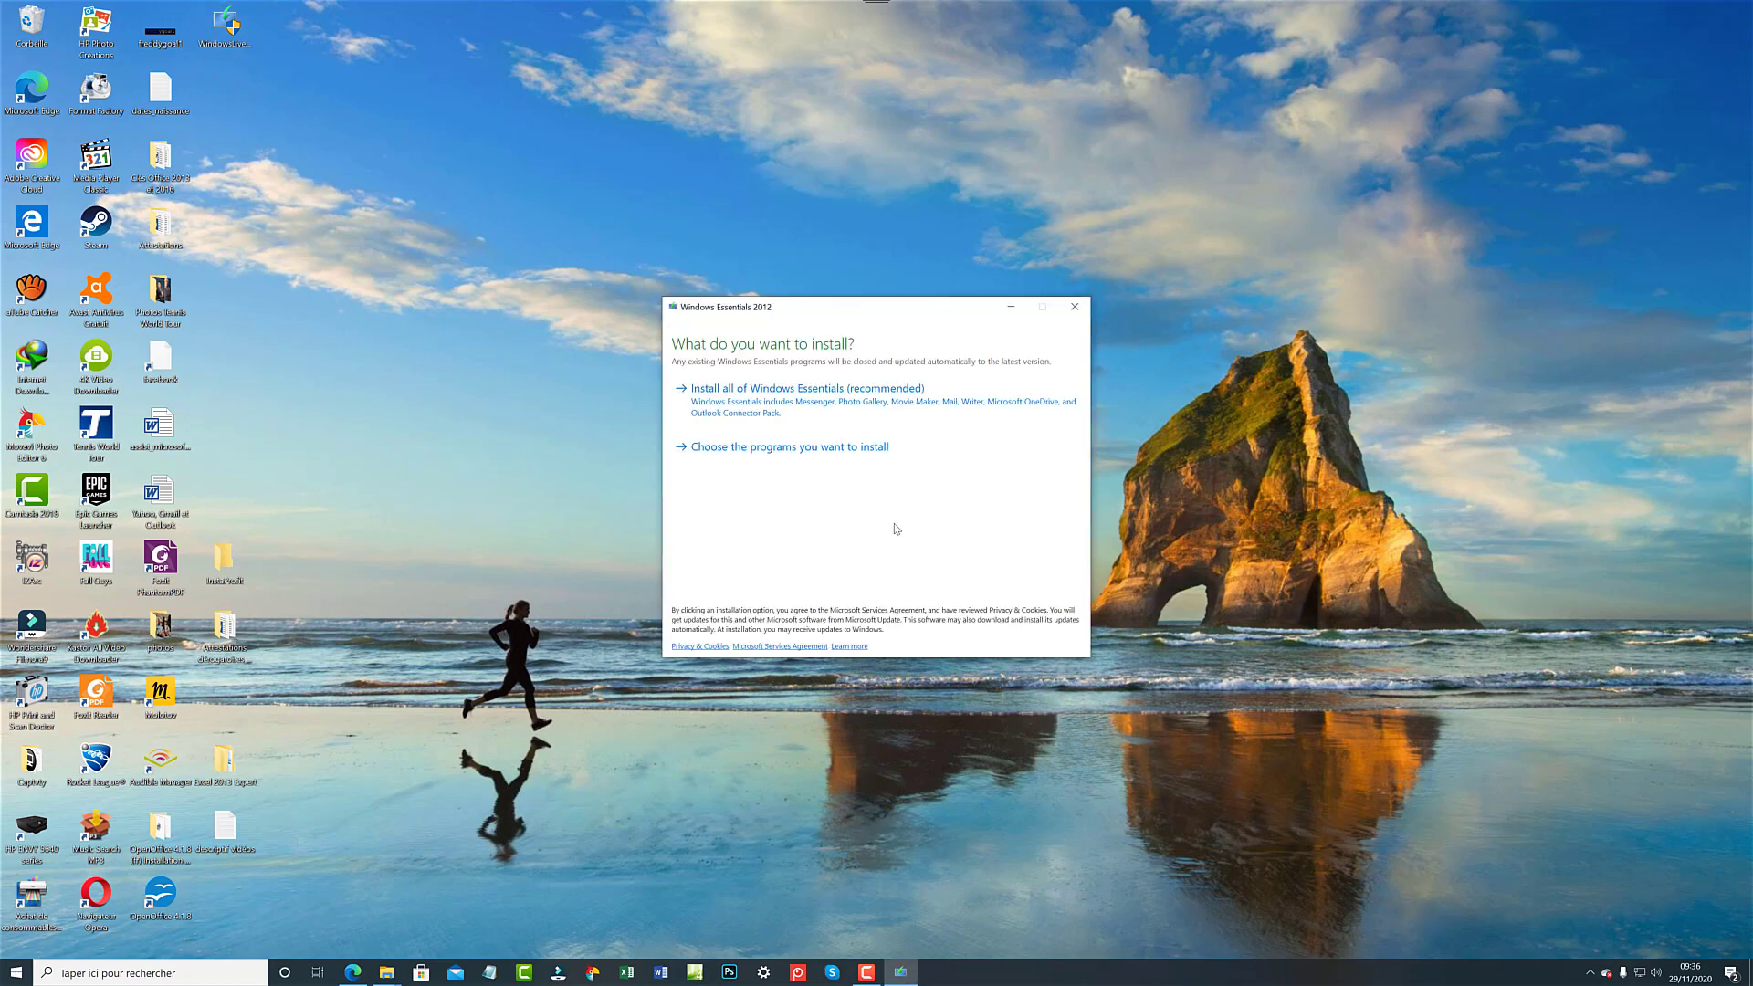
{"action": "left_click", "coordinate": [835, 456]}
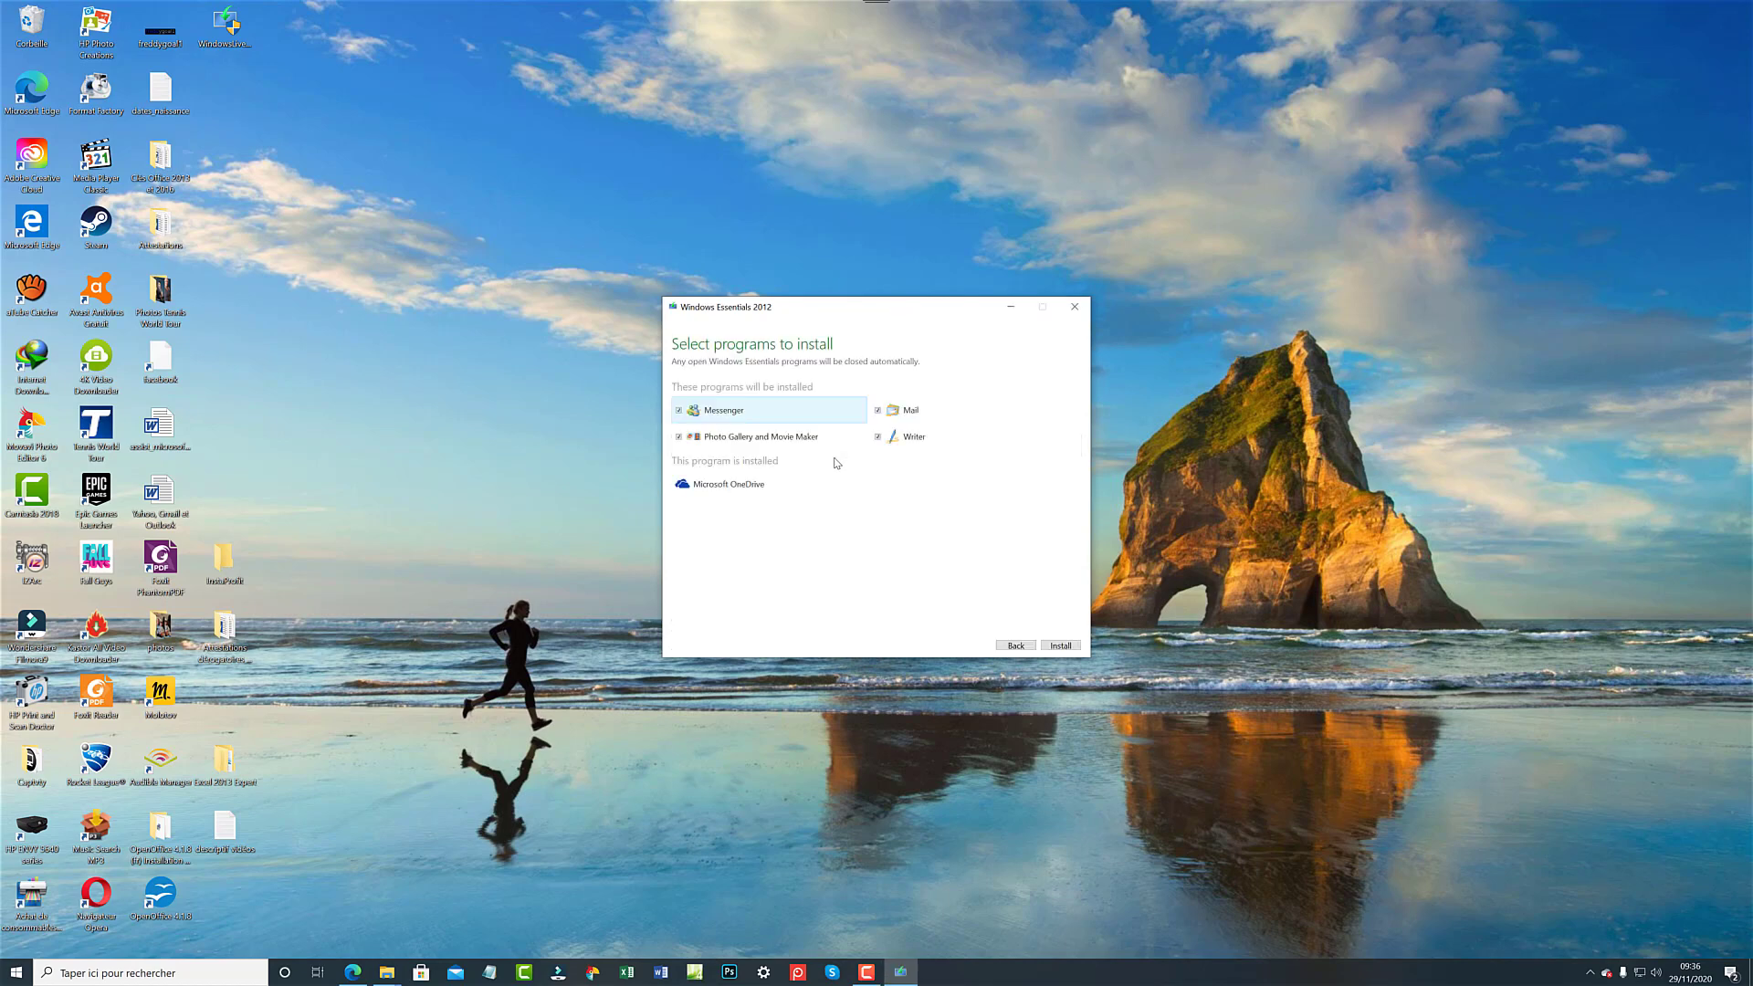
Exclude Mail, Writer and Messenger, keep only Photo Gallery and Movie Maker selected, and start the installation.
{"action": "left_click", "coordinate": [877, 410]}
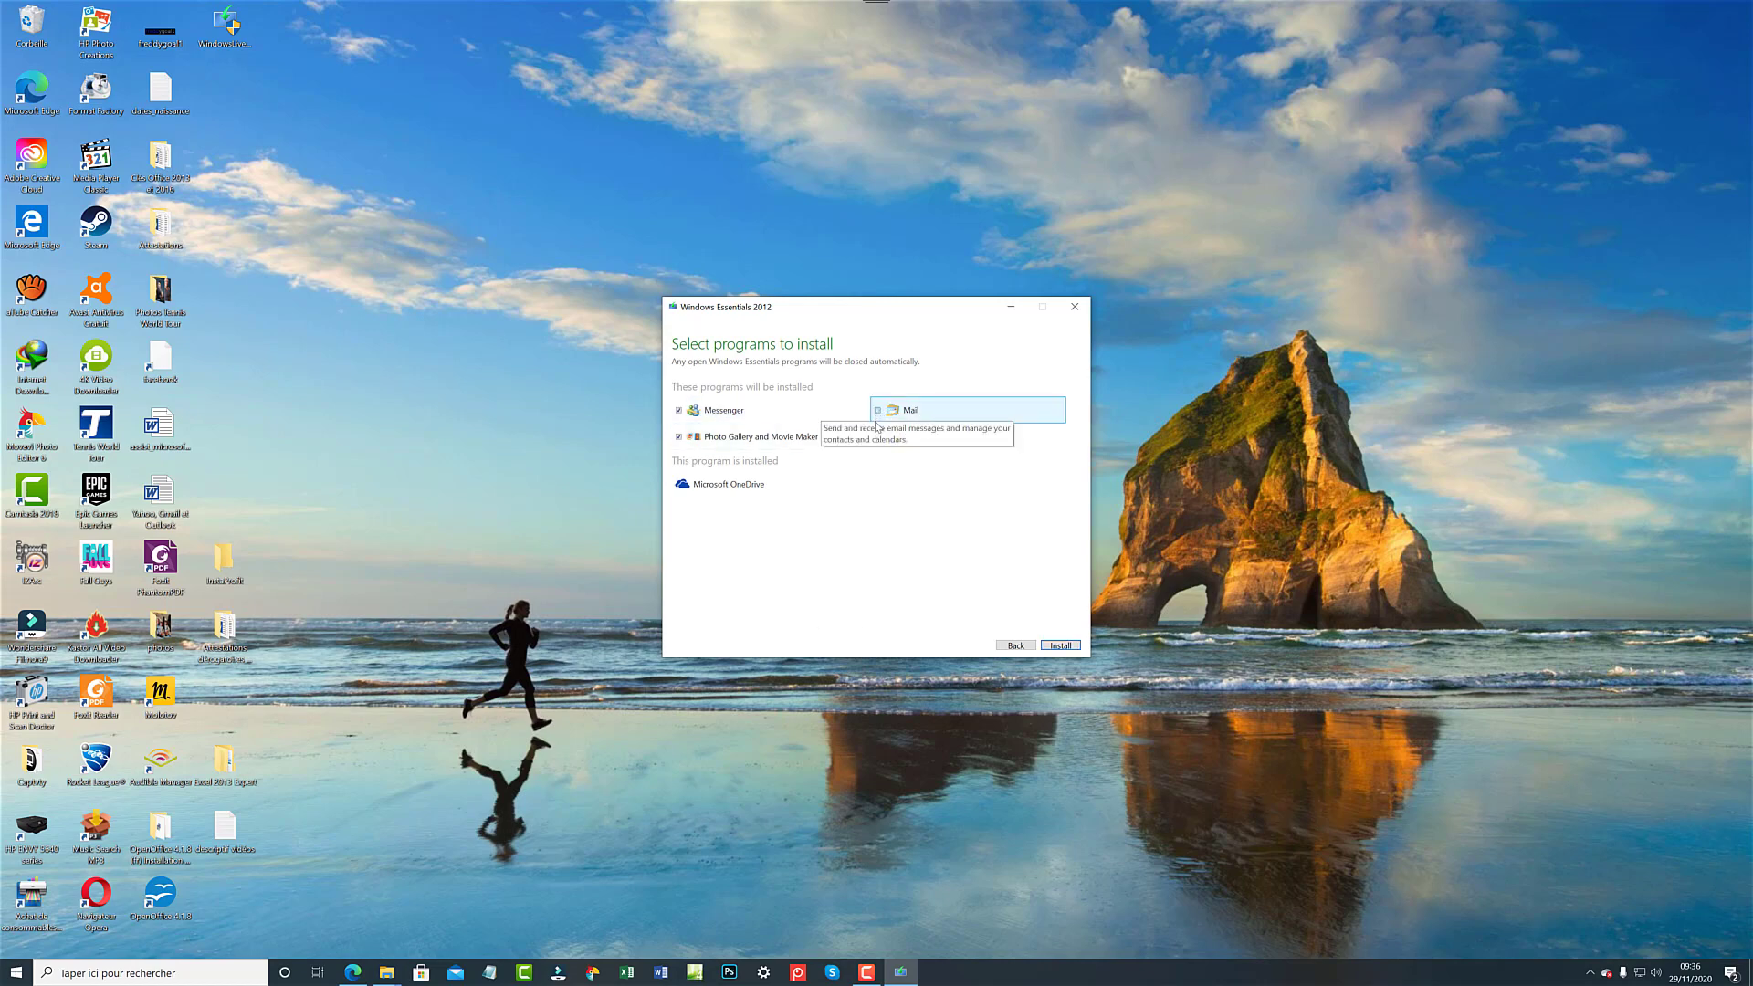
{"action": "left_click", "coordinate": [877, 437]}
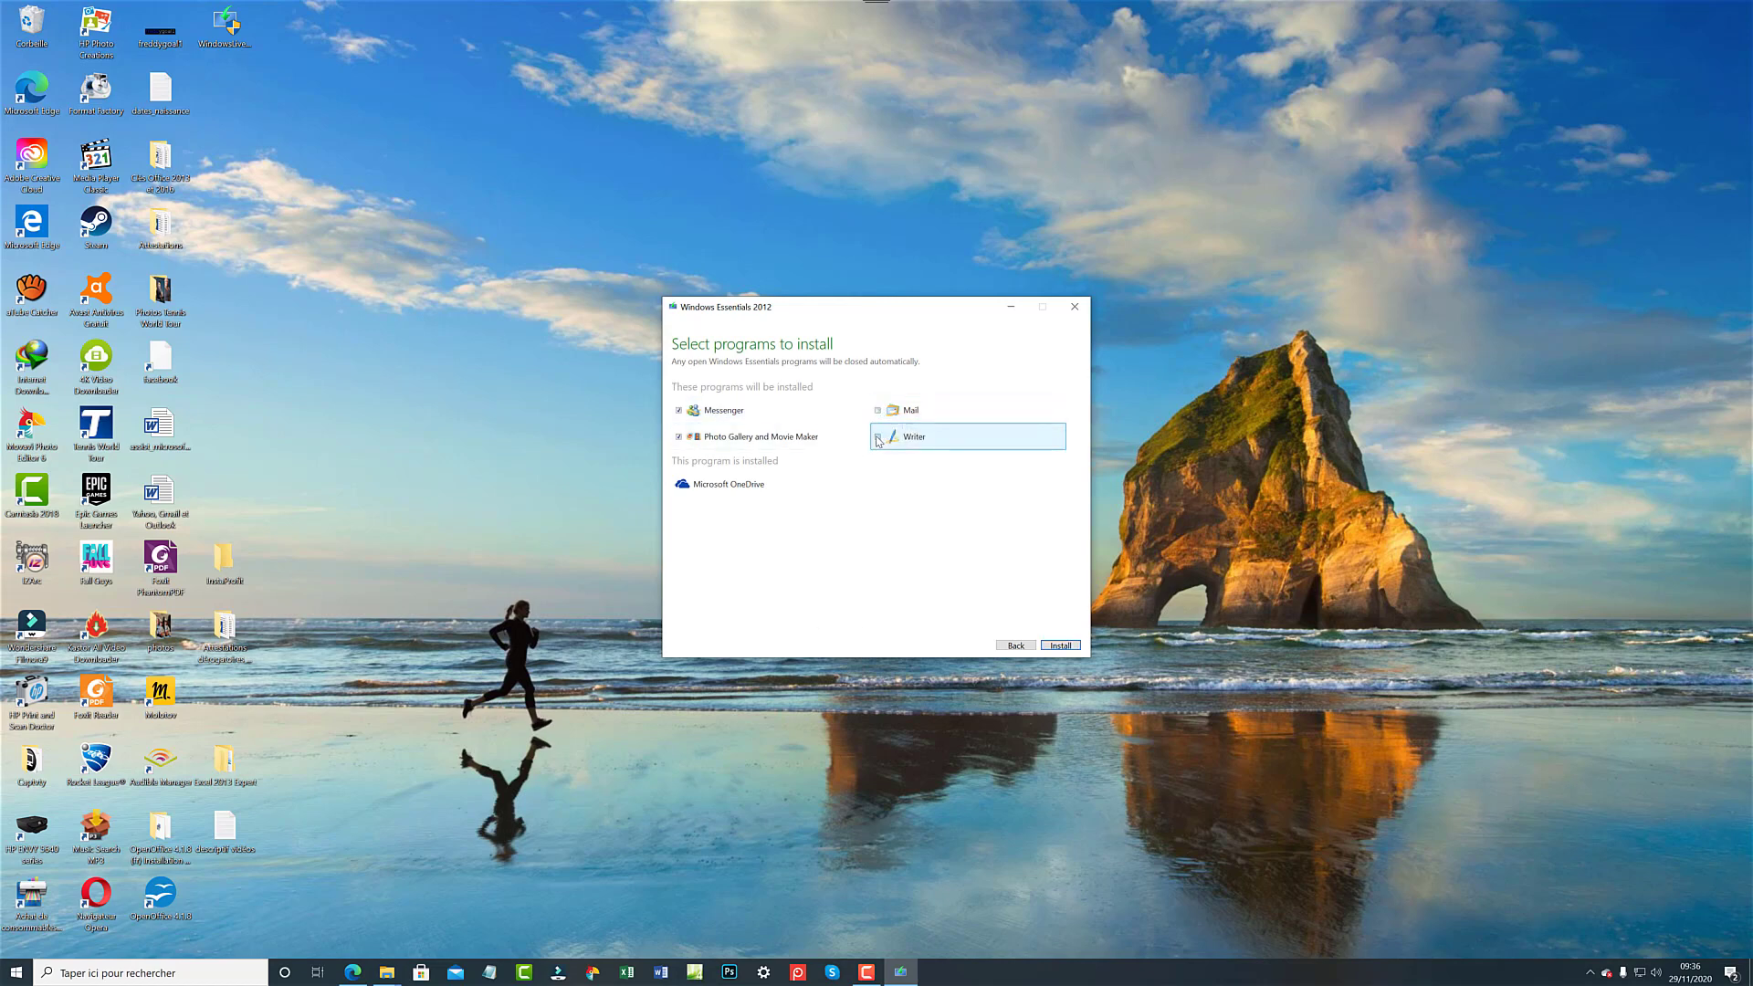
{"action": "left_click", "coordinate": [679, 410]}
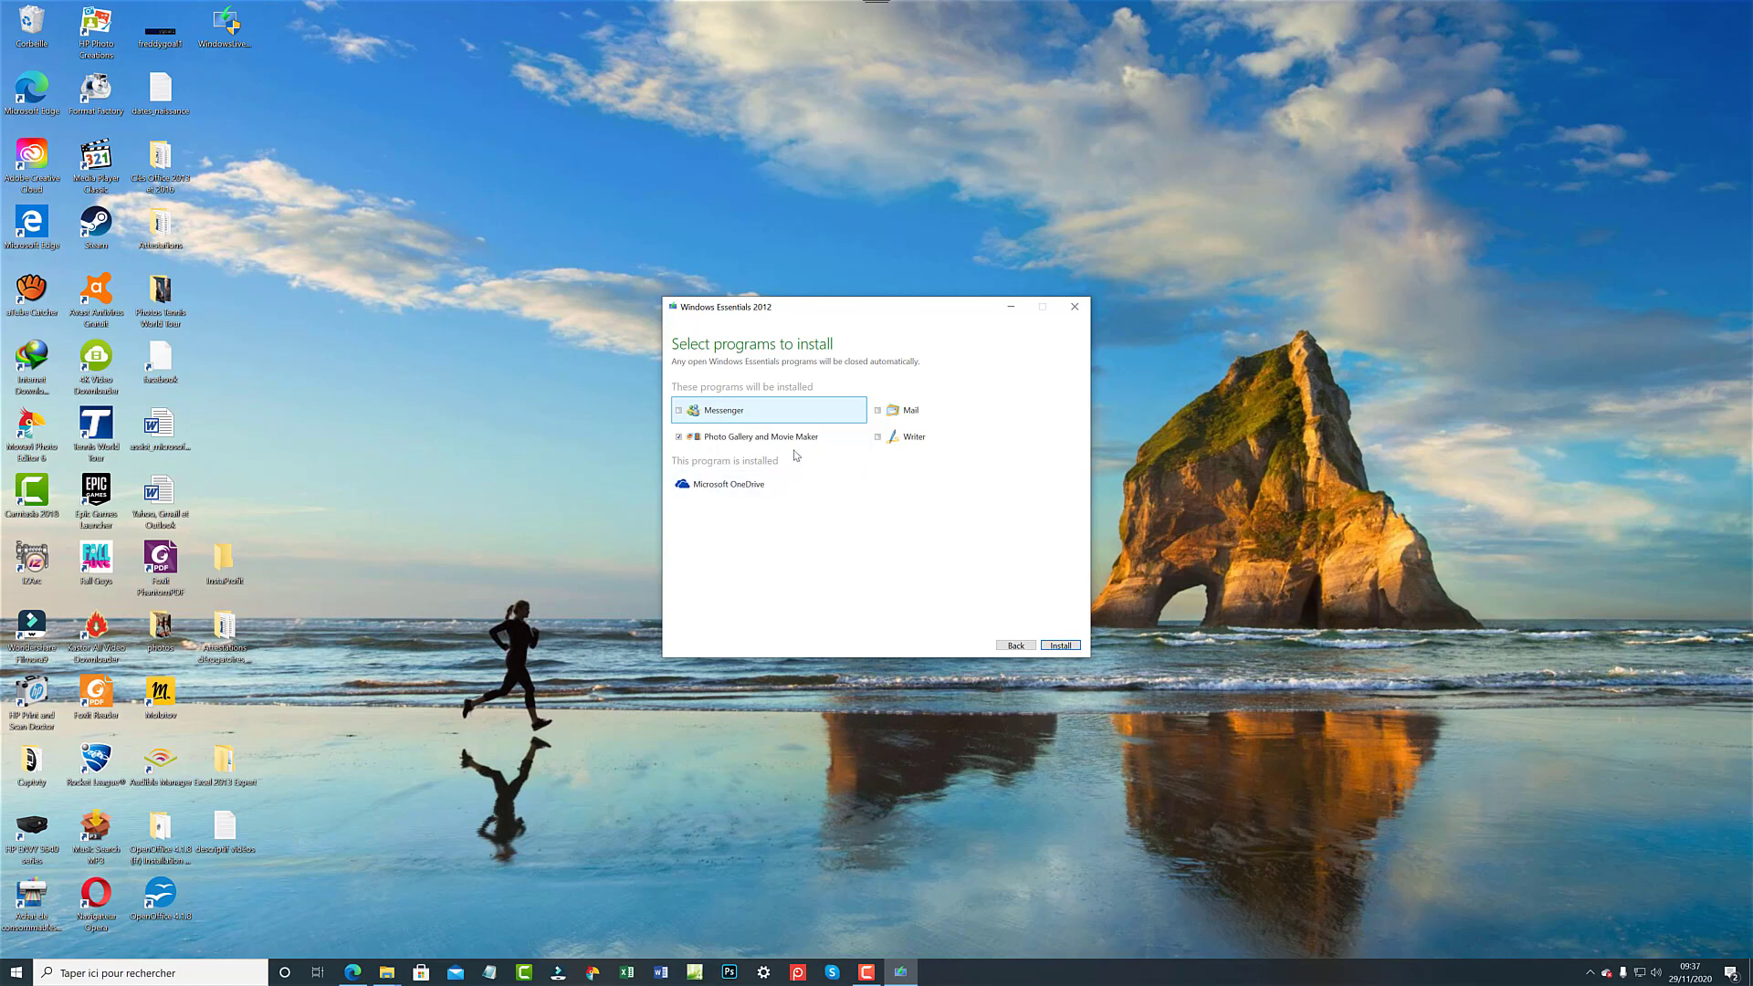
{"action": "left_click", "coordinate": [1066, 648]}
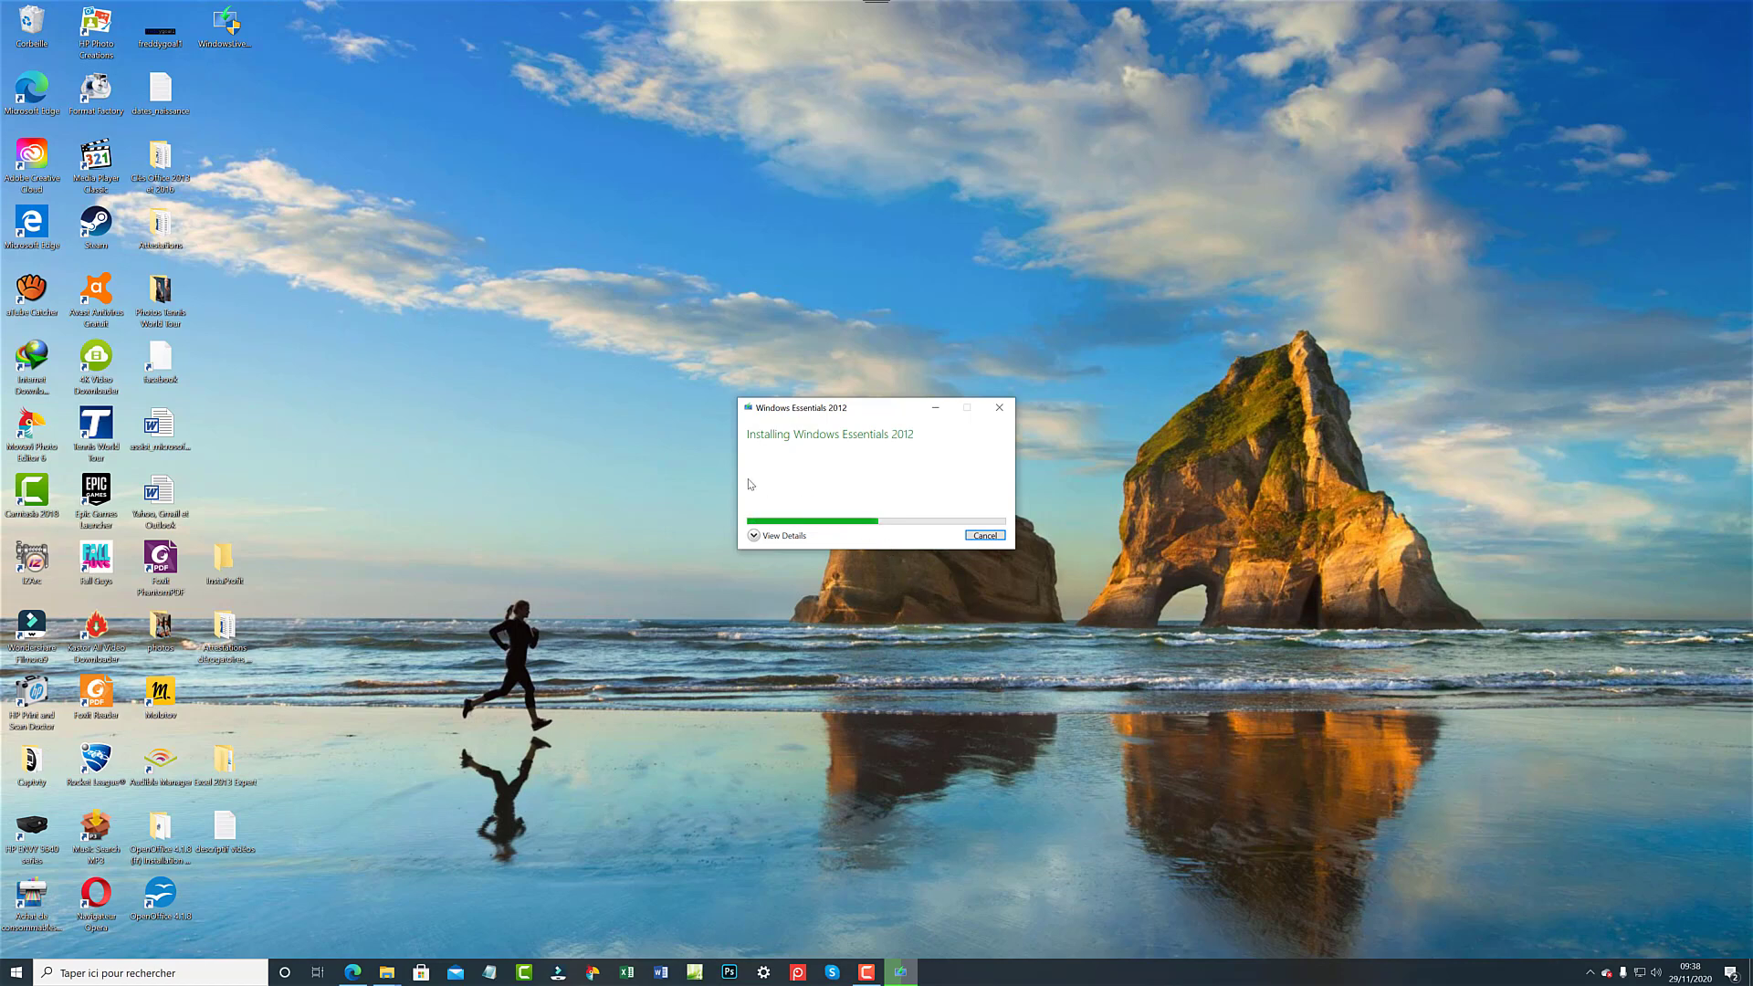
View the Windows Essentials 2012 installation details and close the installer.
{"action": "left_click", "coordinate": [753, 535]}
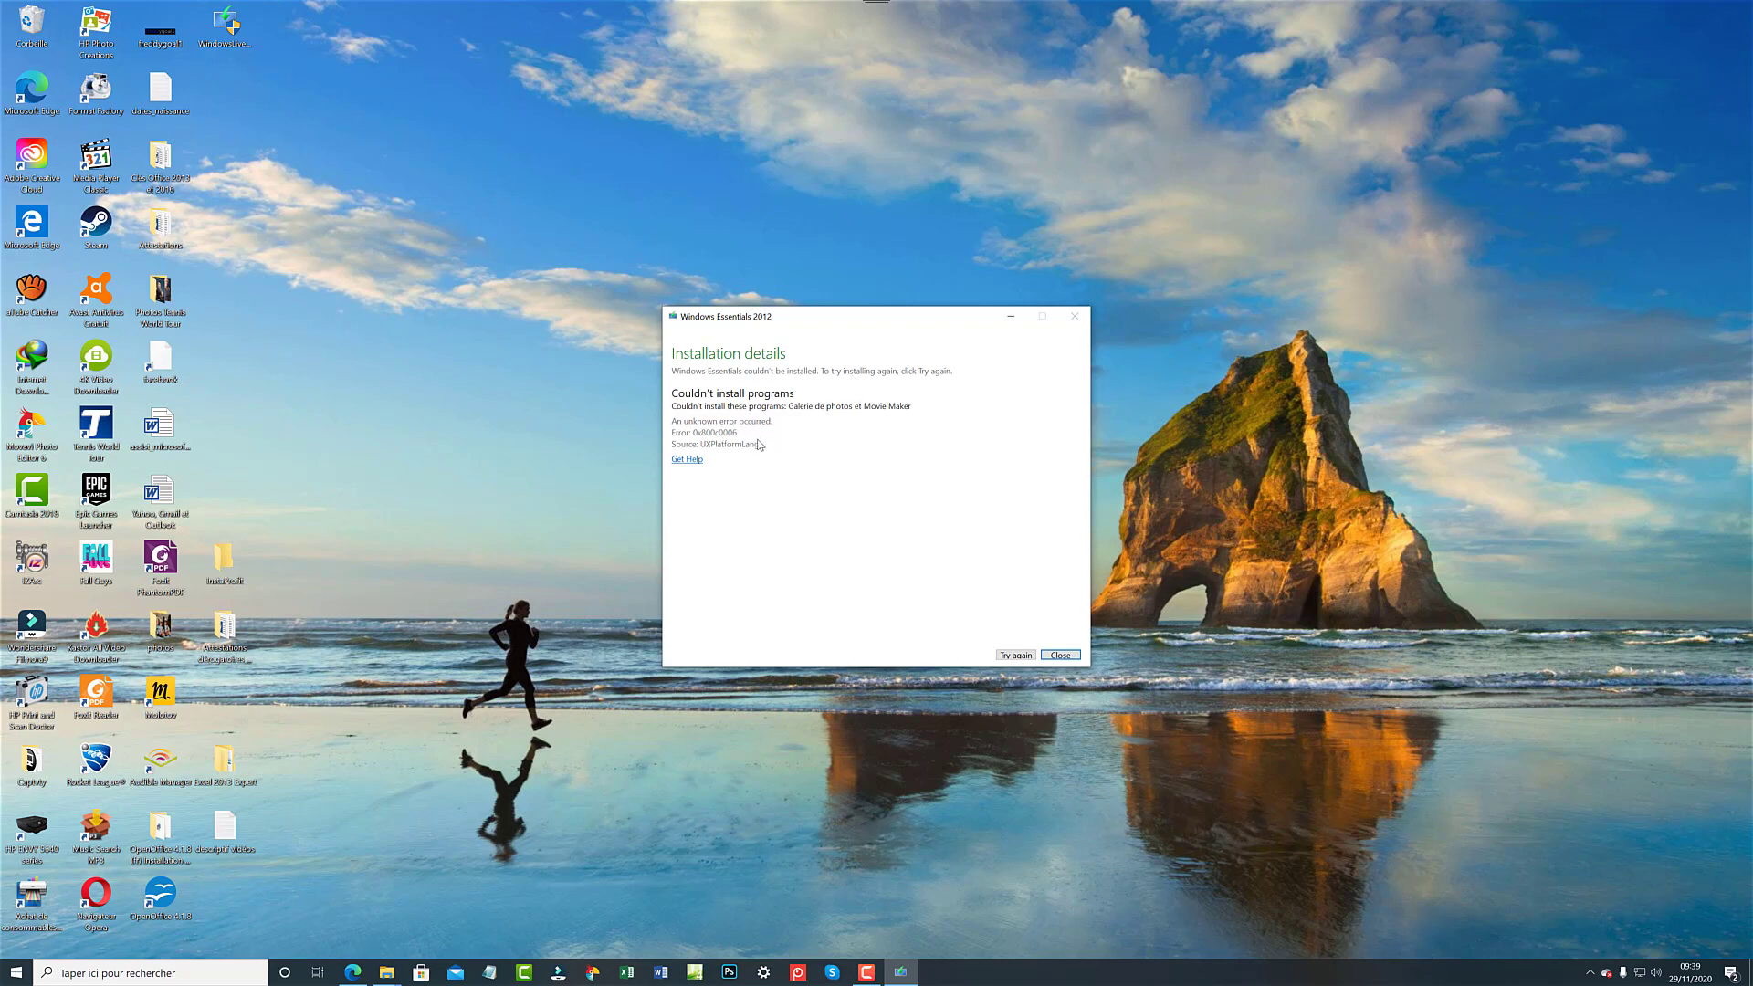
{"action": "left_click", "coordinate": [1061, 656]}
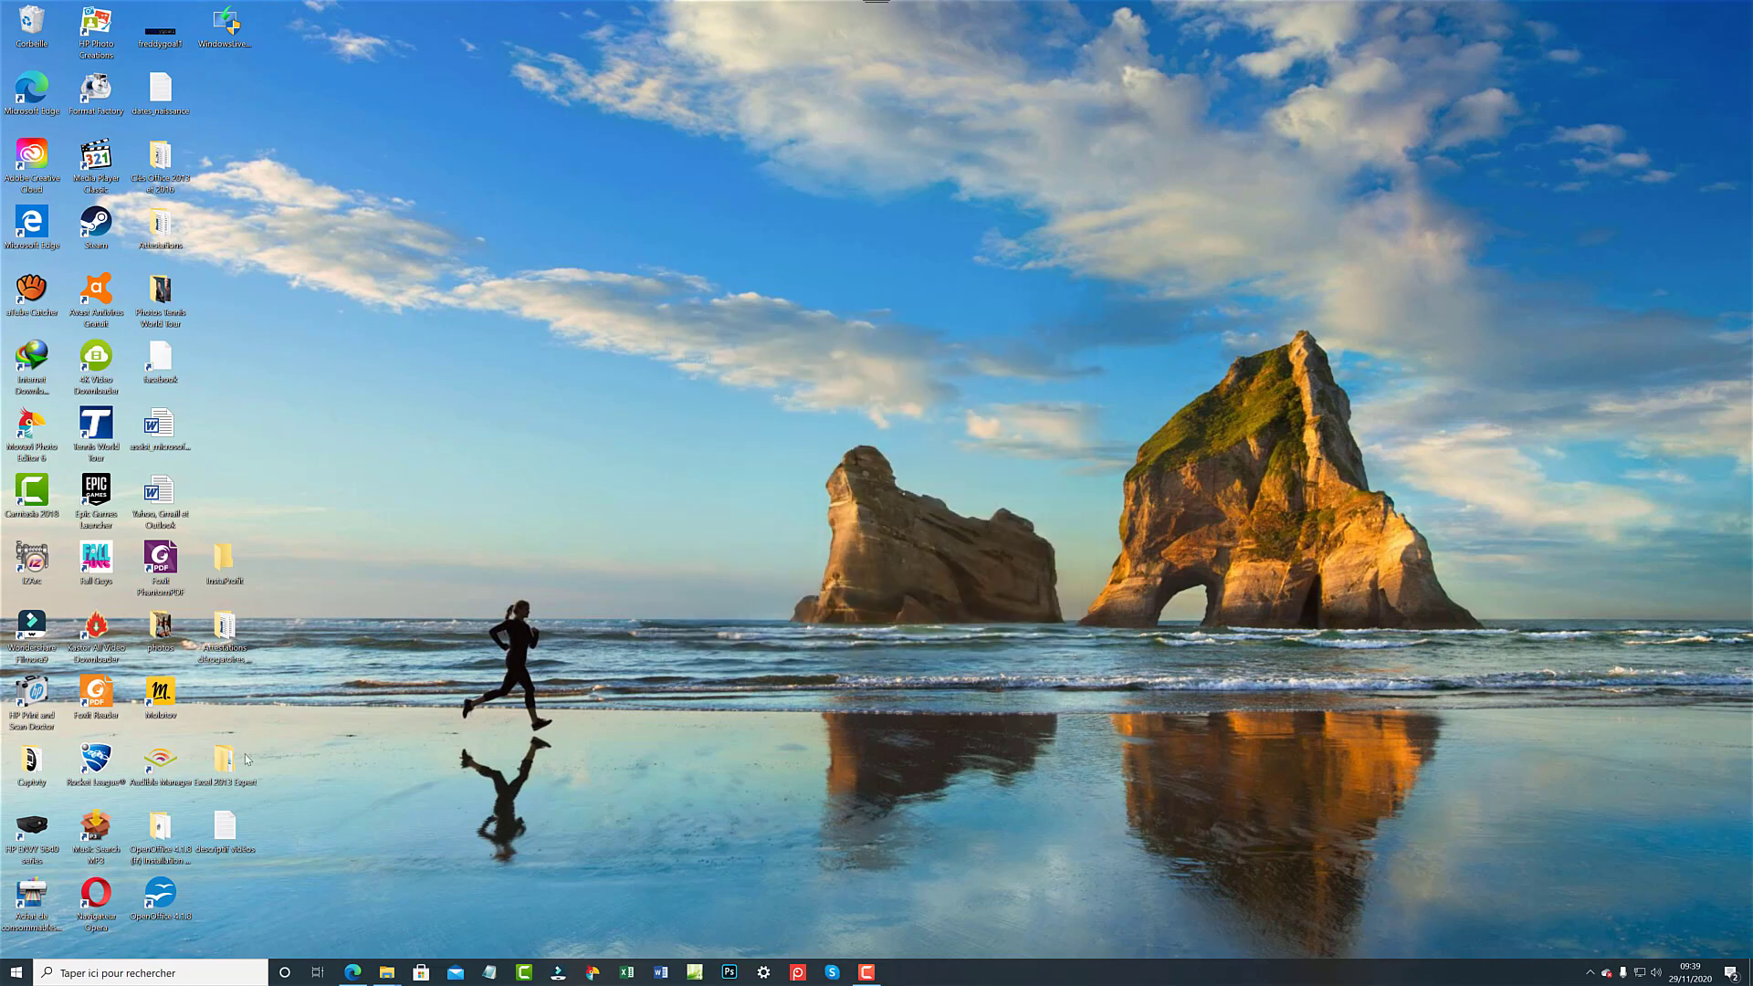
Search Windows for "mo" to find the Movie Maker application and launch it.
{"action": "left_click", "coordinate": [232, 971]}
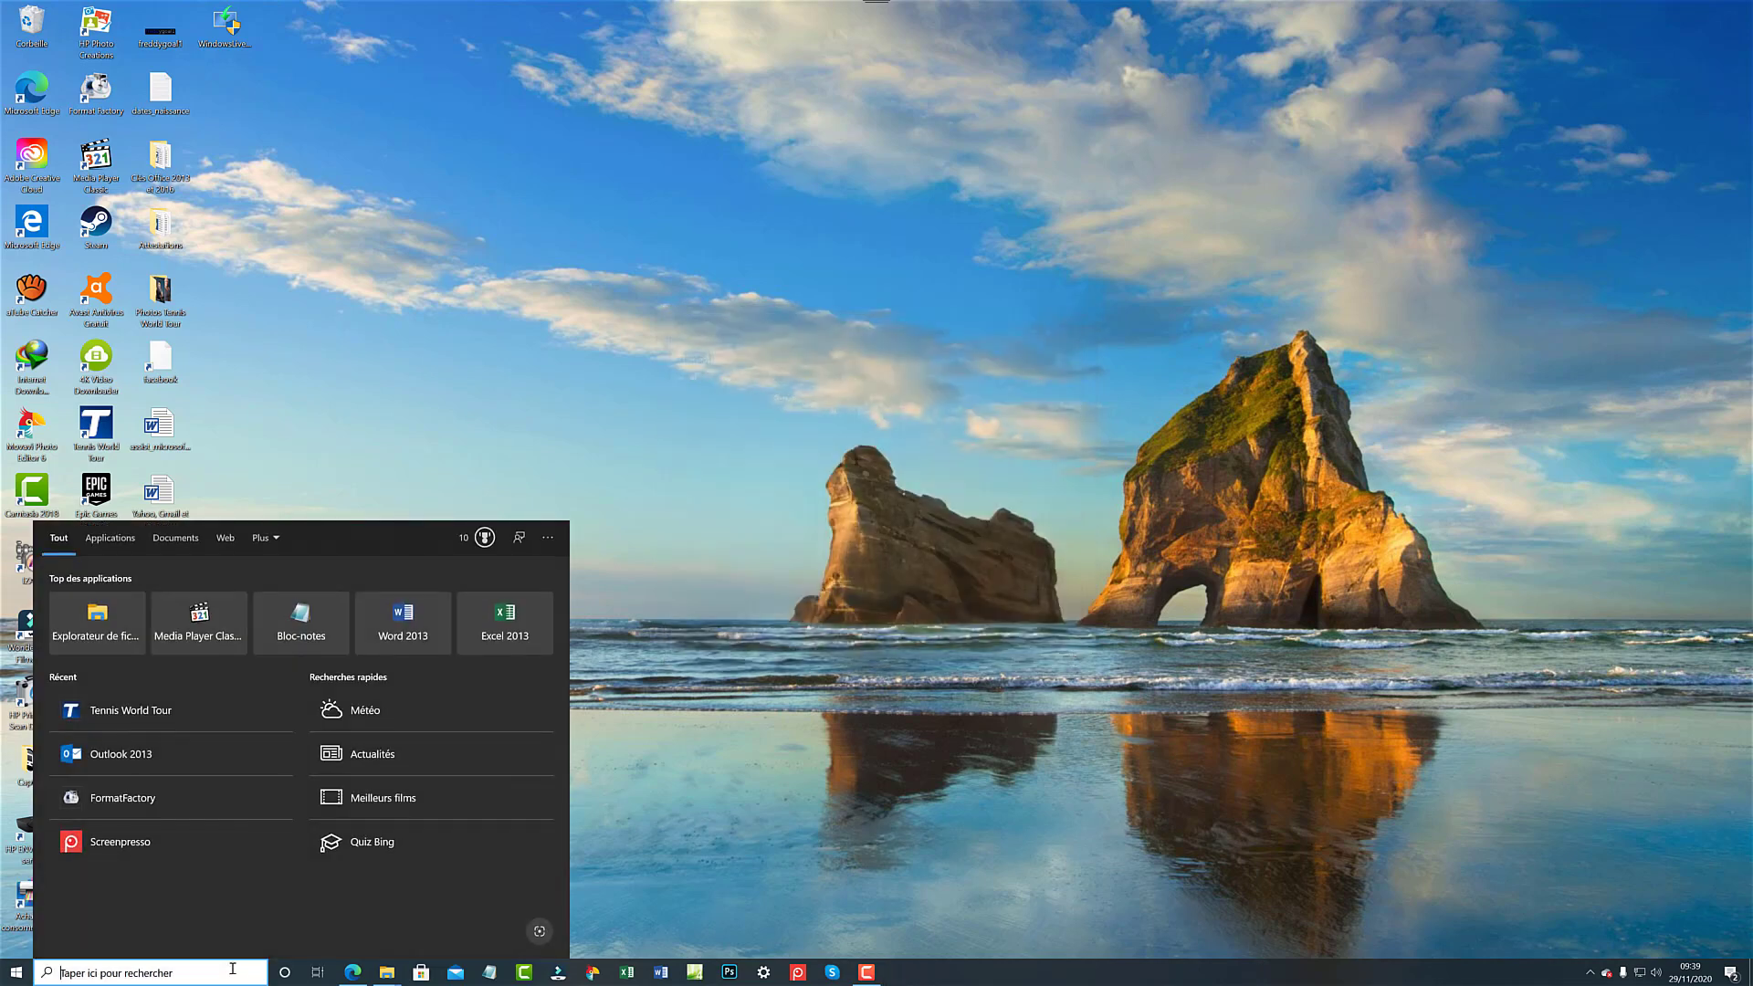
{"action": "type", "text": "m"}
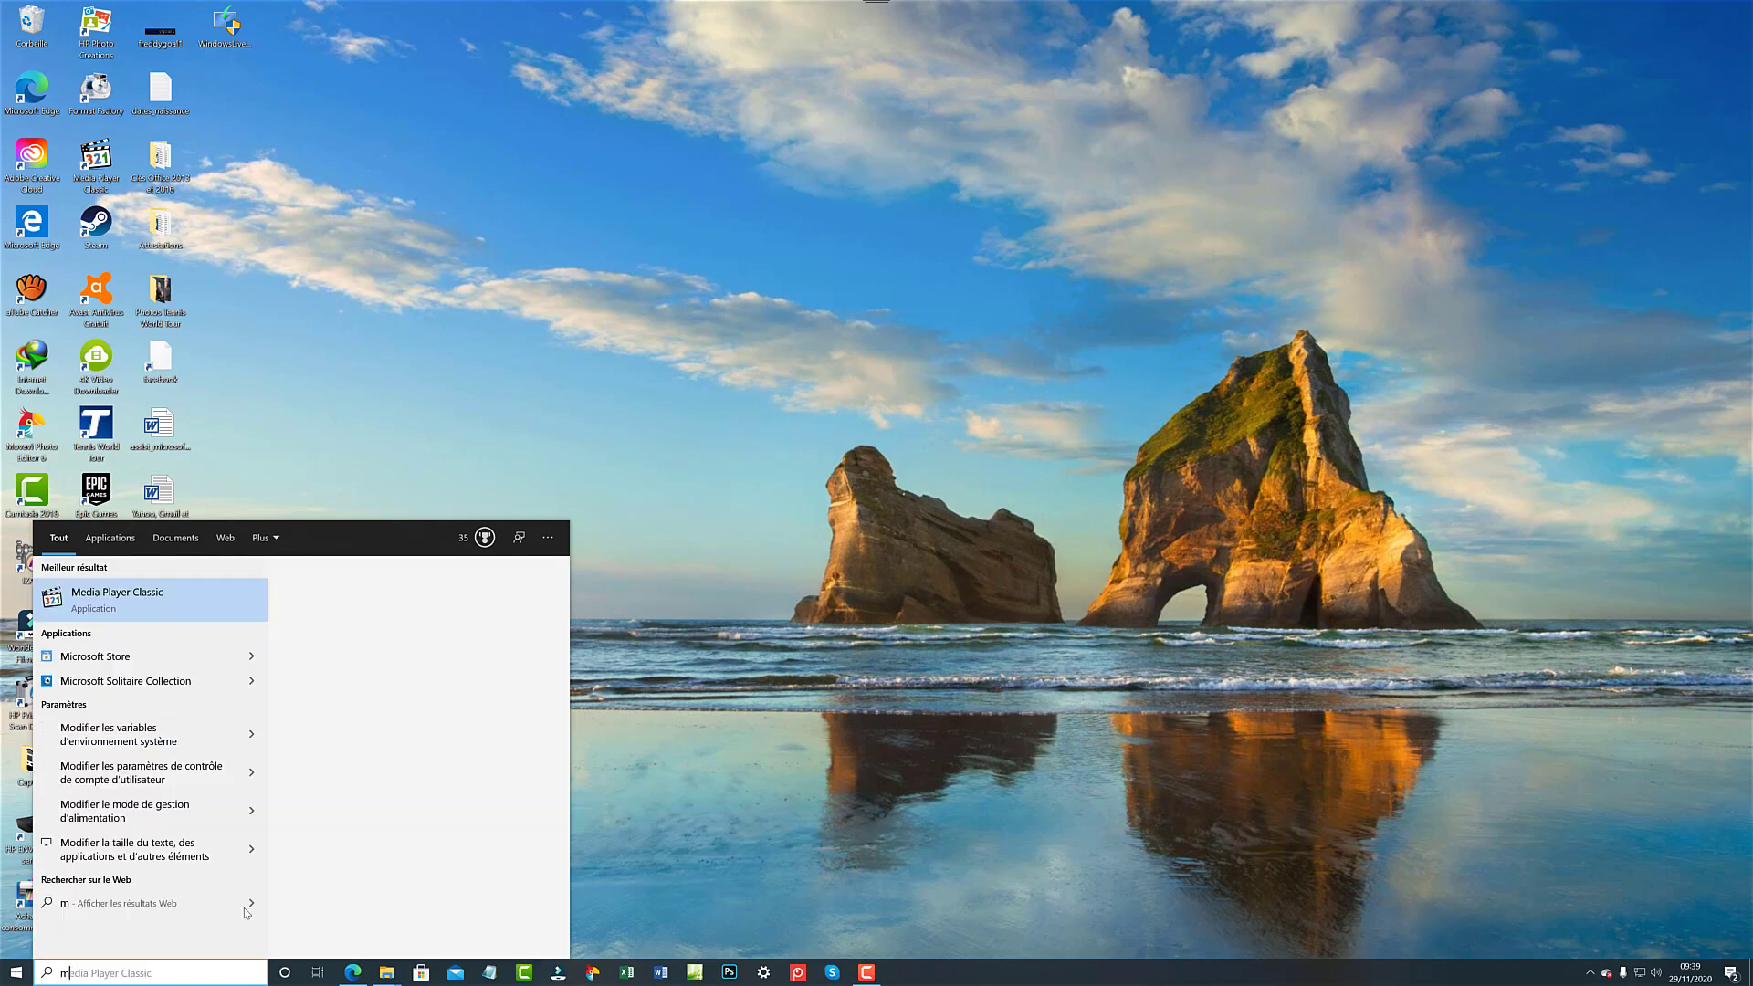
{"action": "type", "text": "o"}
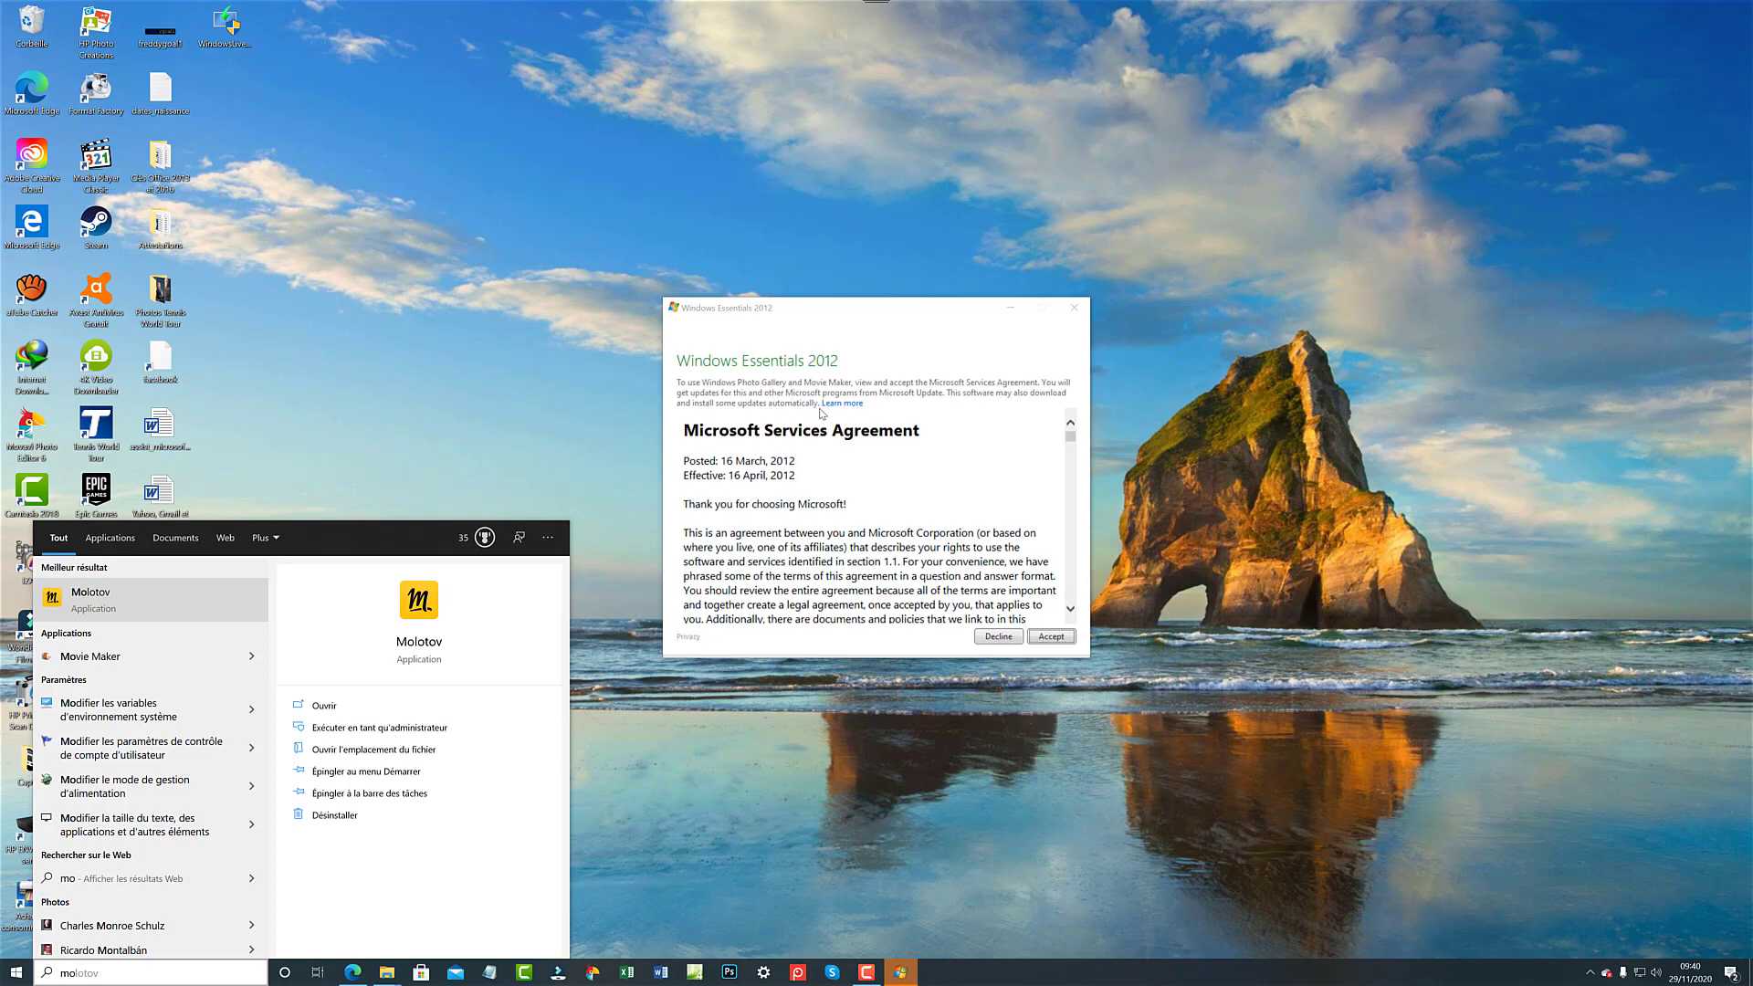
Review and accept the Microsoft Services Agreement for Windows Essentials 2012, and close the Movie Maker window.
{"action": "scroll", "coordinate": [938, 481], "scroll_direction": "down", "scroll_amount": 1}
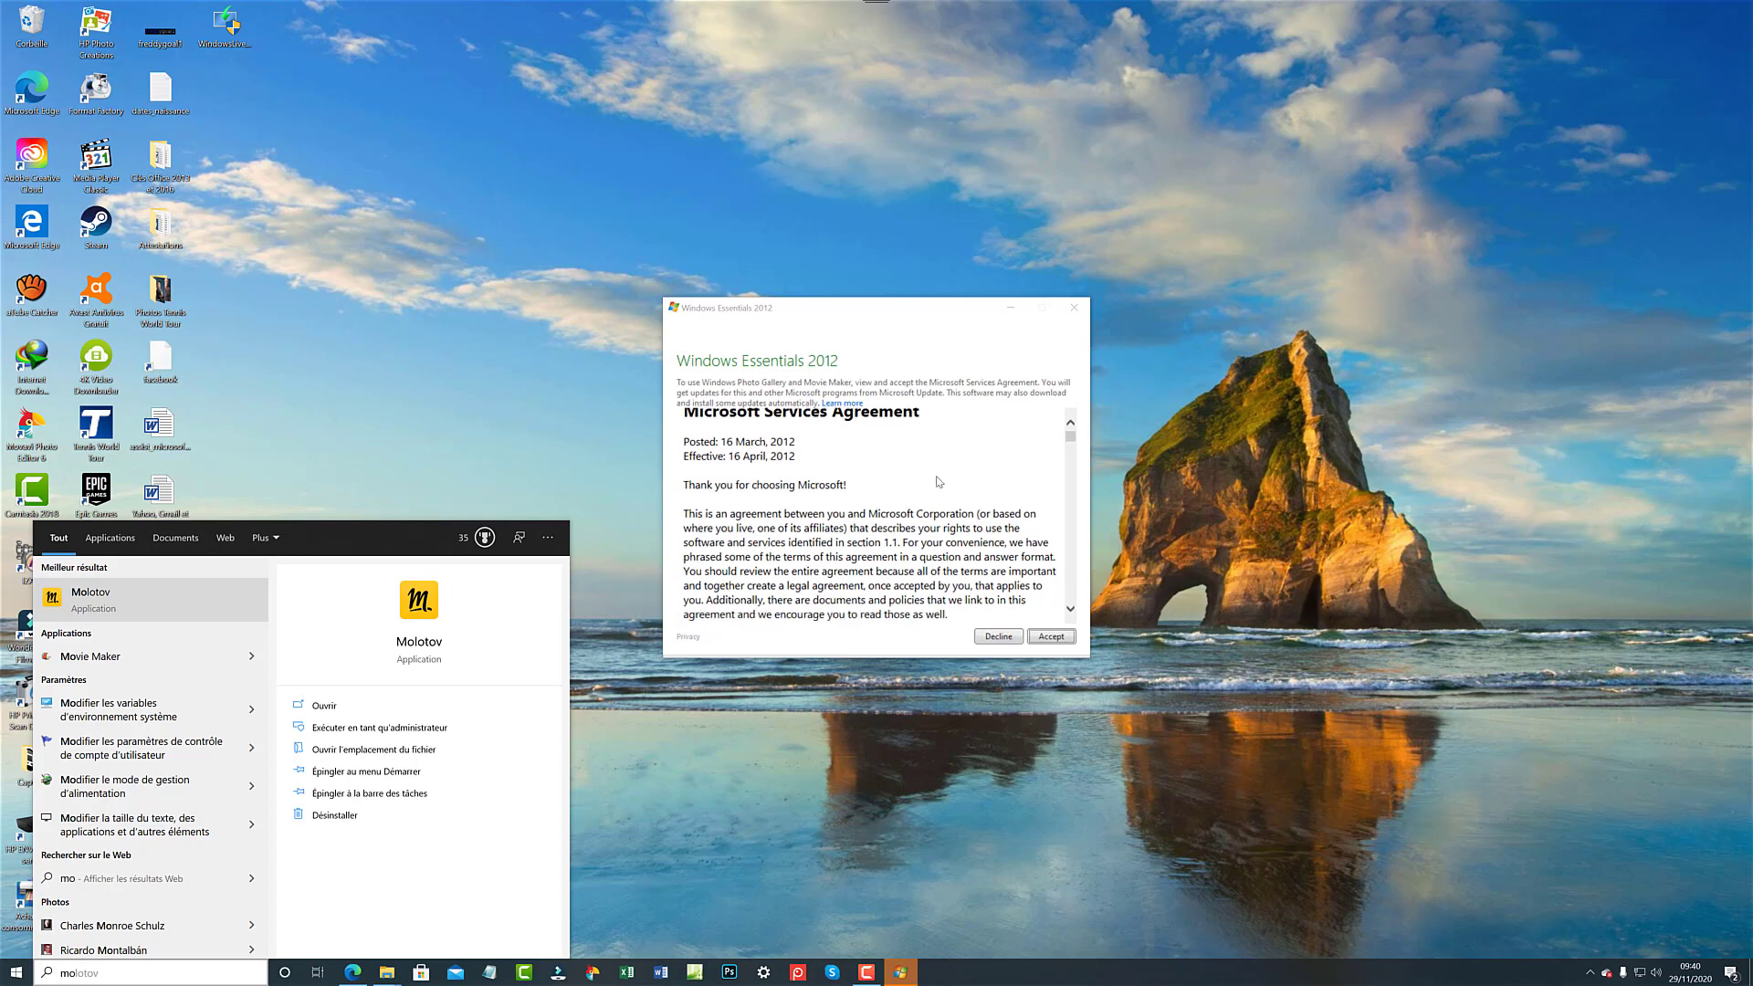
{"action": "scroll", "coordinate": [938, 481], "scroll_direction": "down", "scroll_amount": 9}
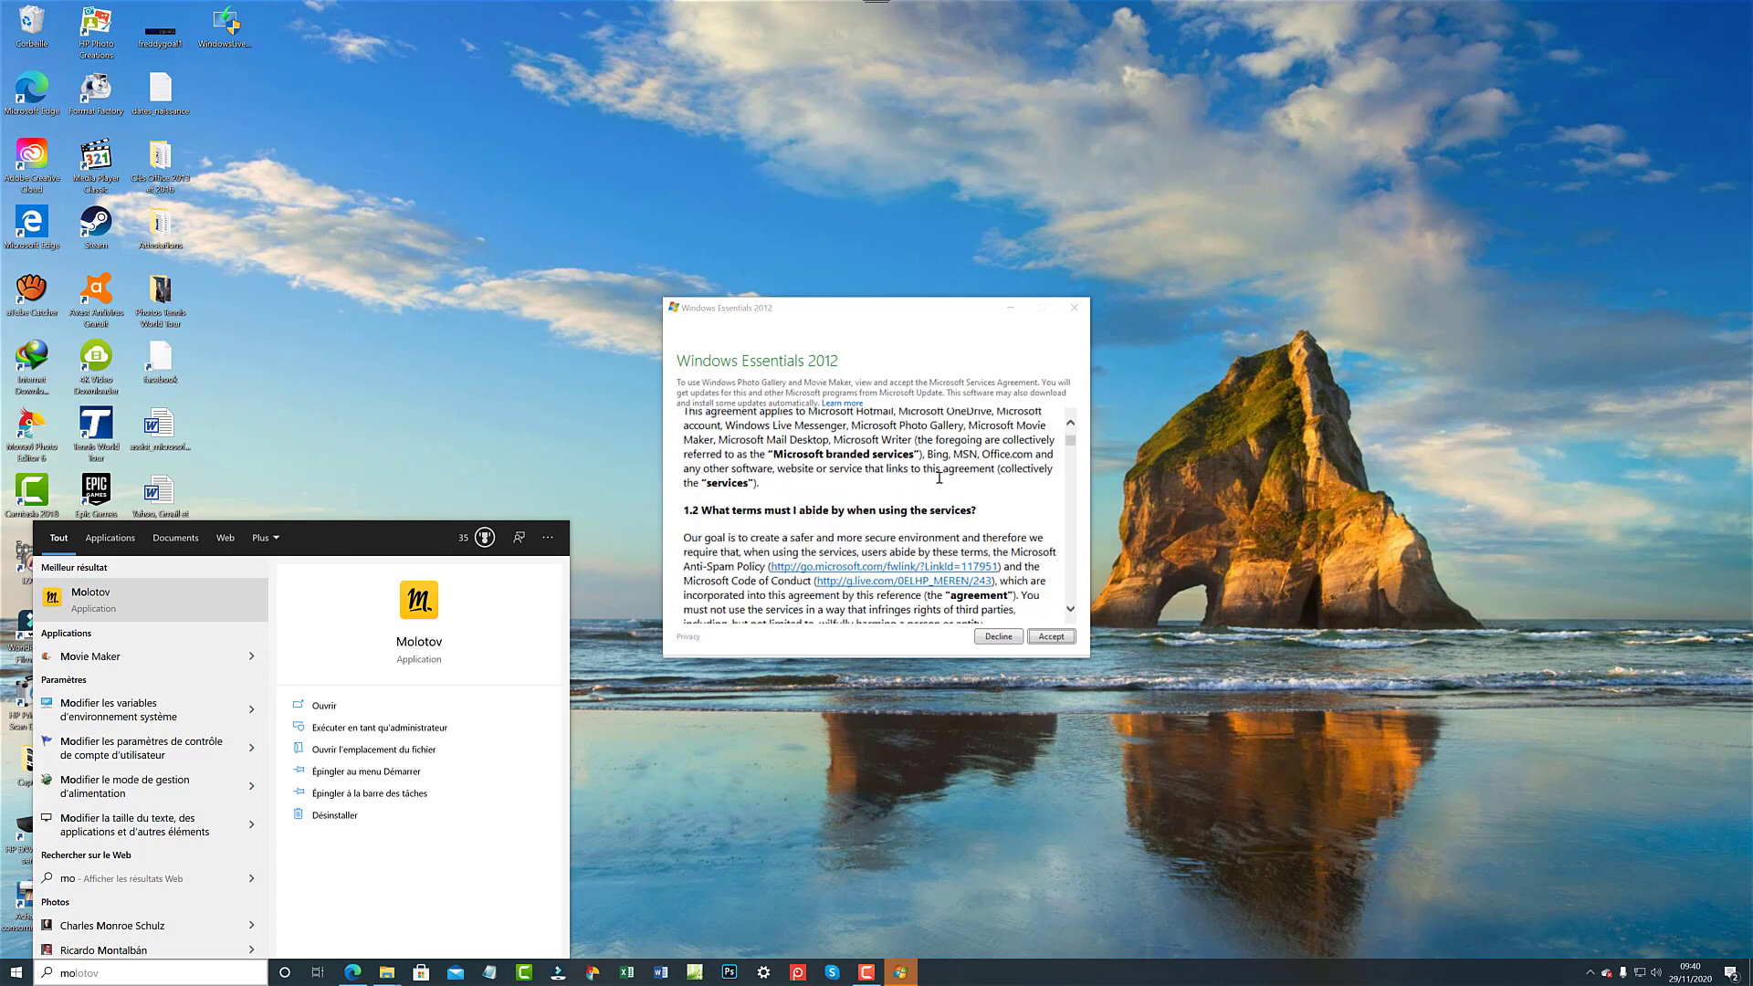
{"action": "scroll", "coordinate": [938, 477], "scroll_direction": "down", "scroll_amount": 20}
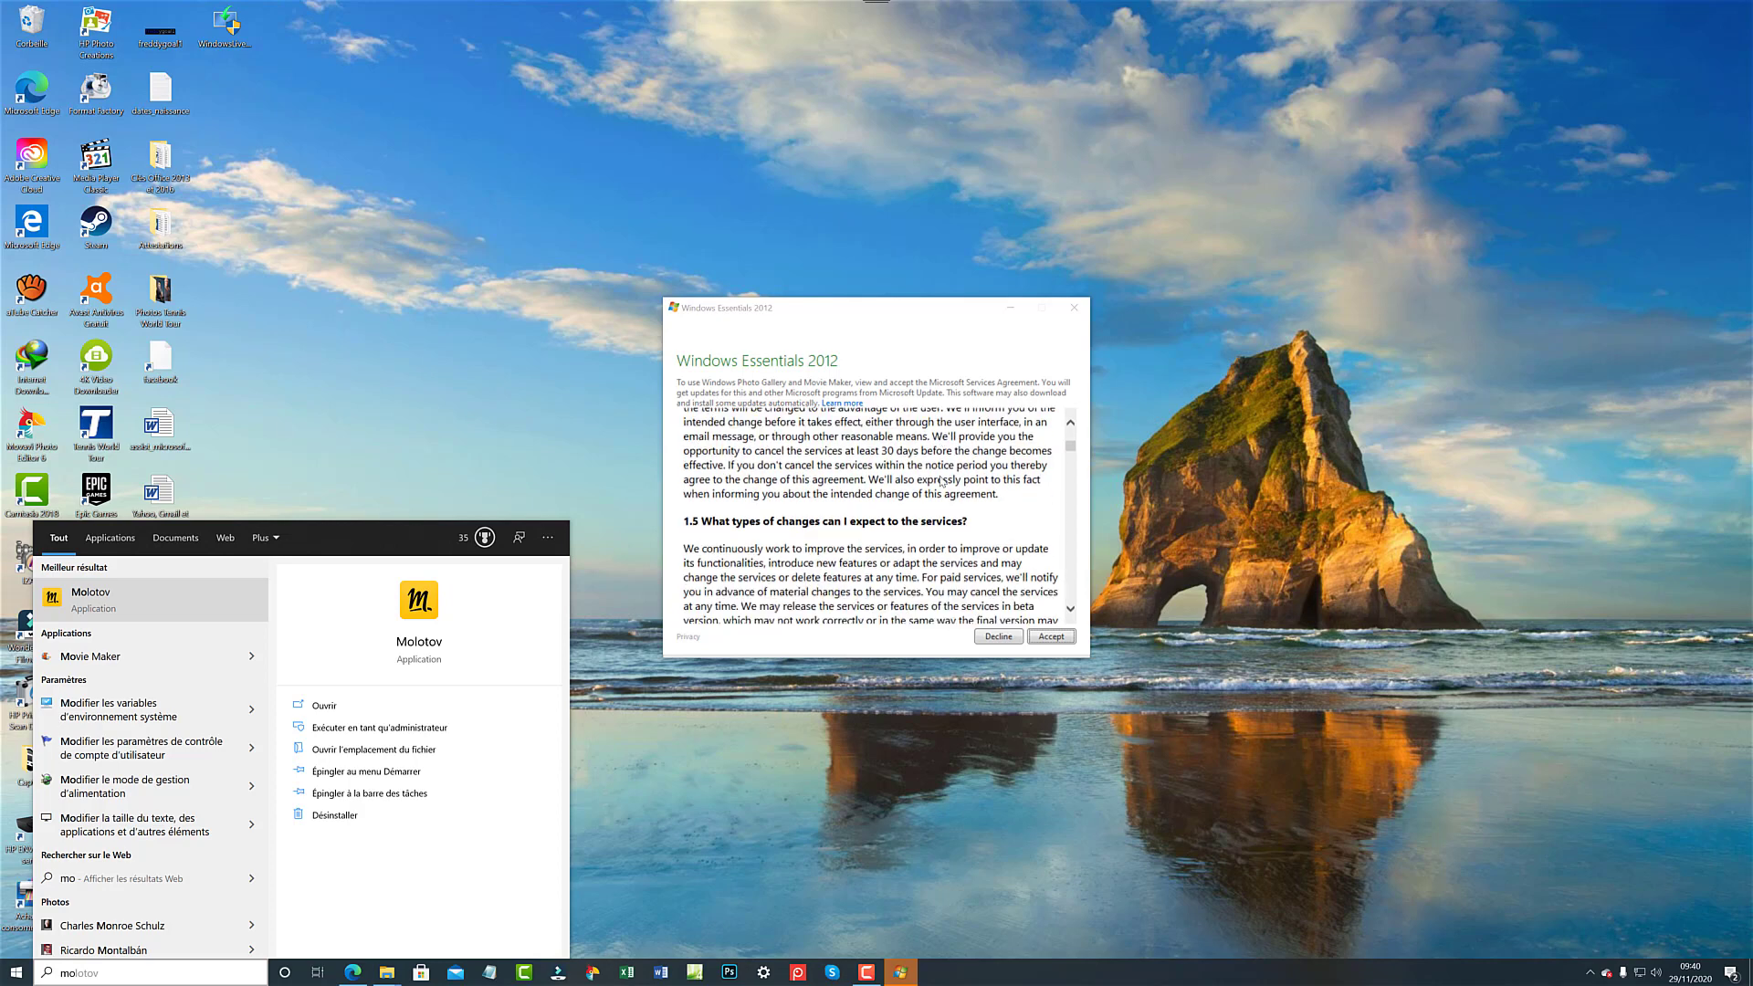
{"action": "scroll", "coordinate": [940, 481], "scroll_direction": "down", "scroll_amount": 4}
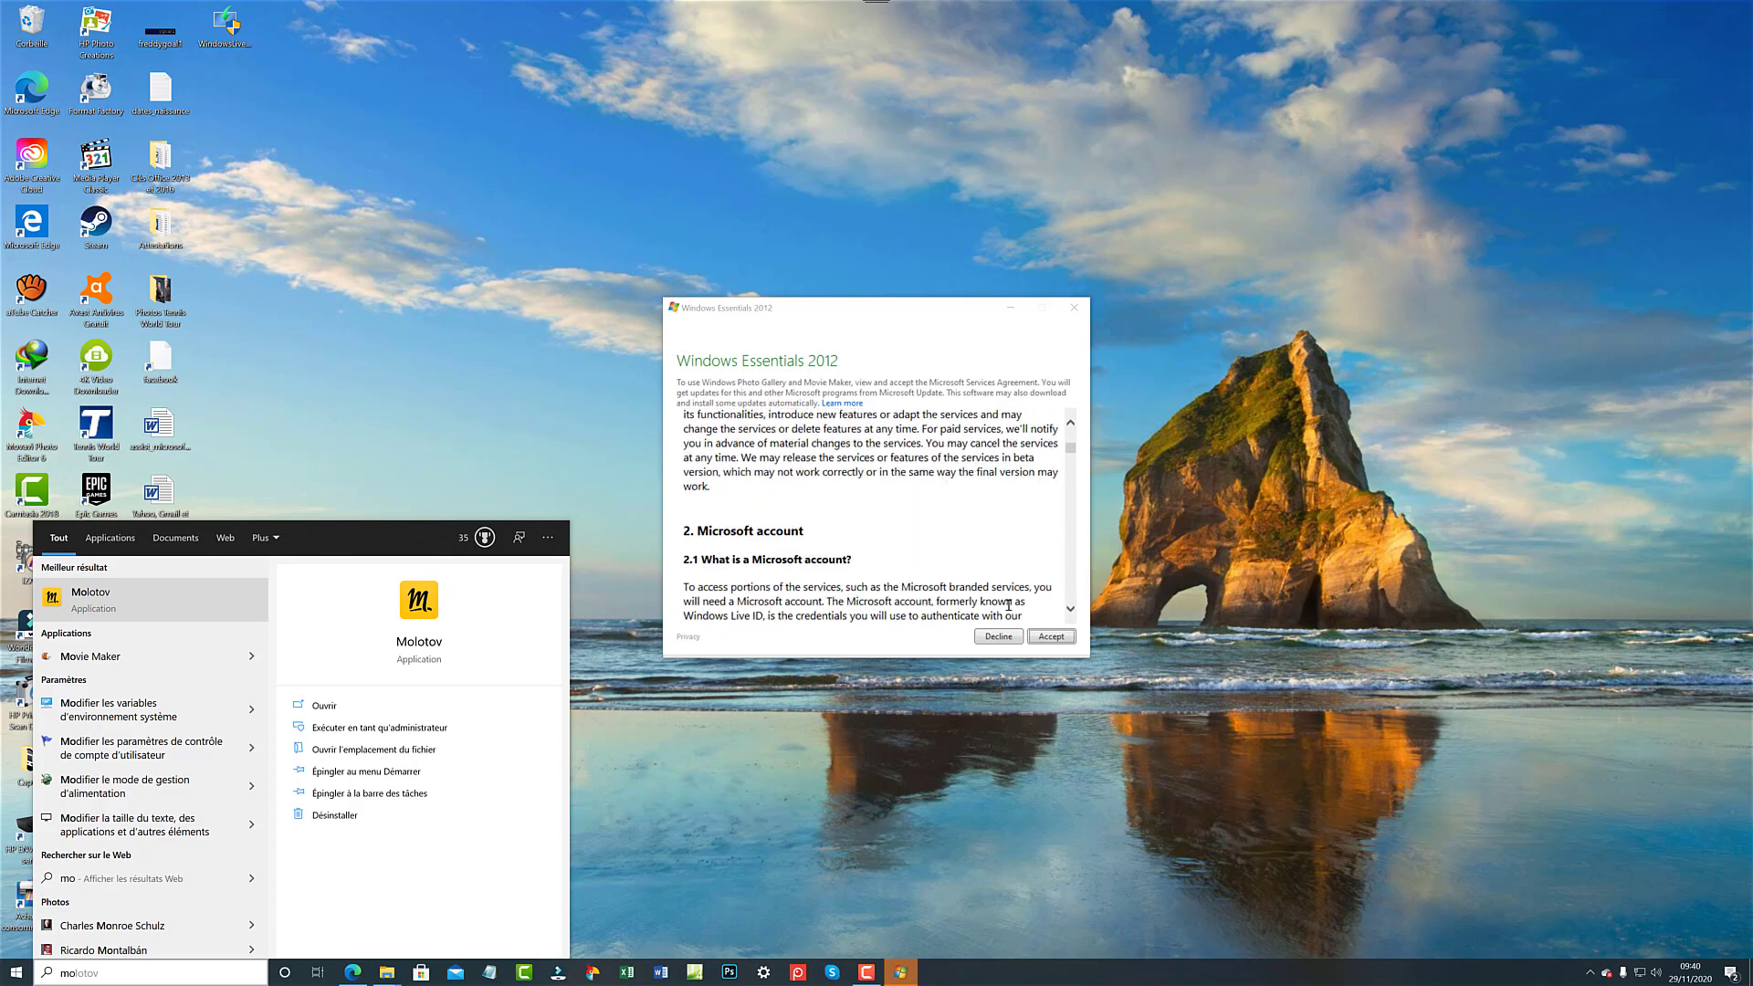
{"action": "left_click", "coordinate": [1048, 637]}
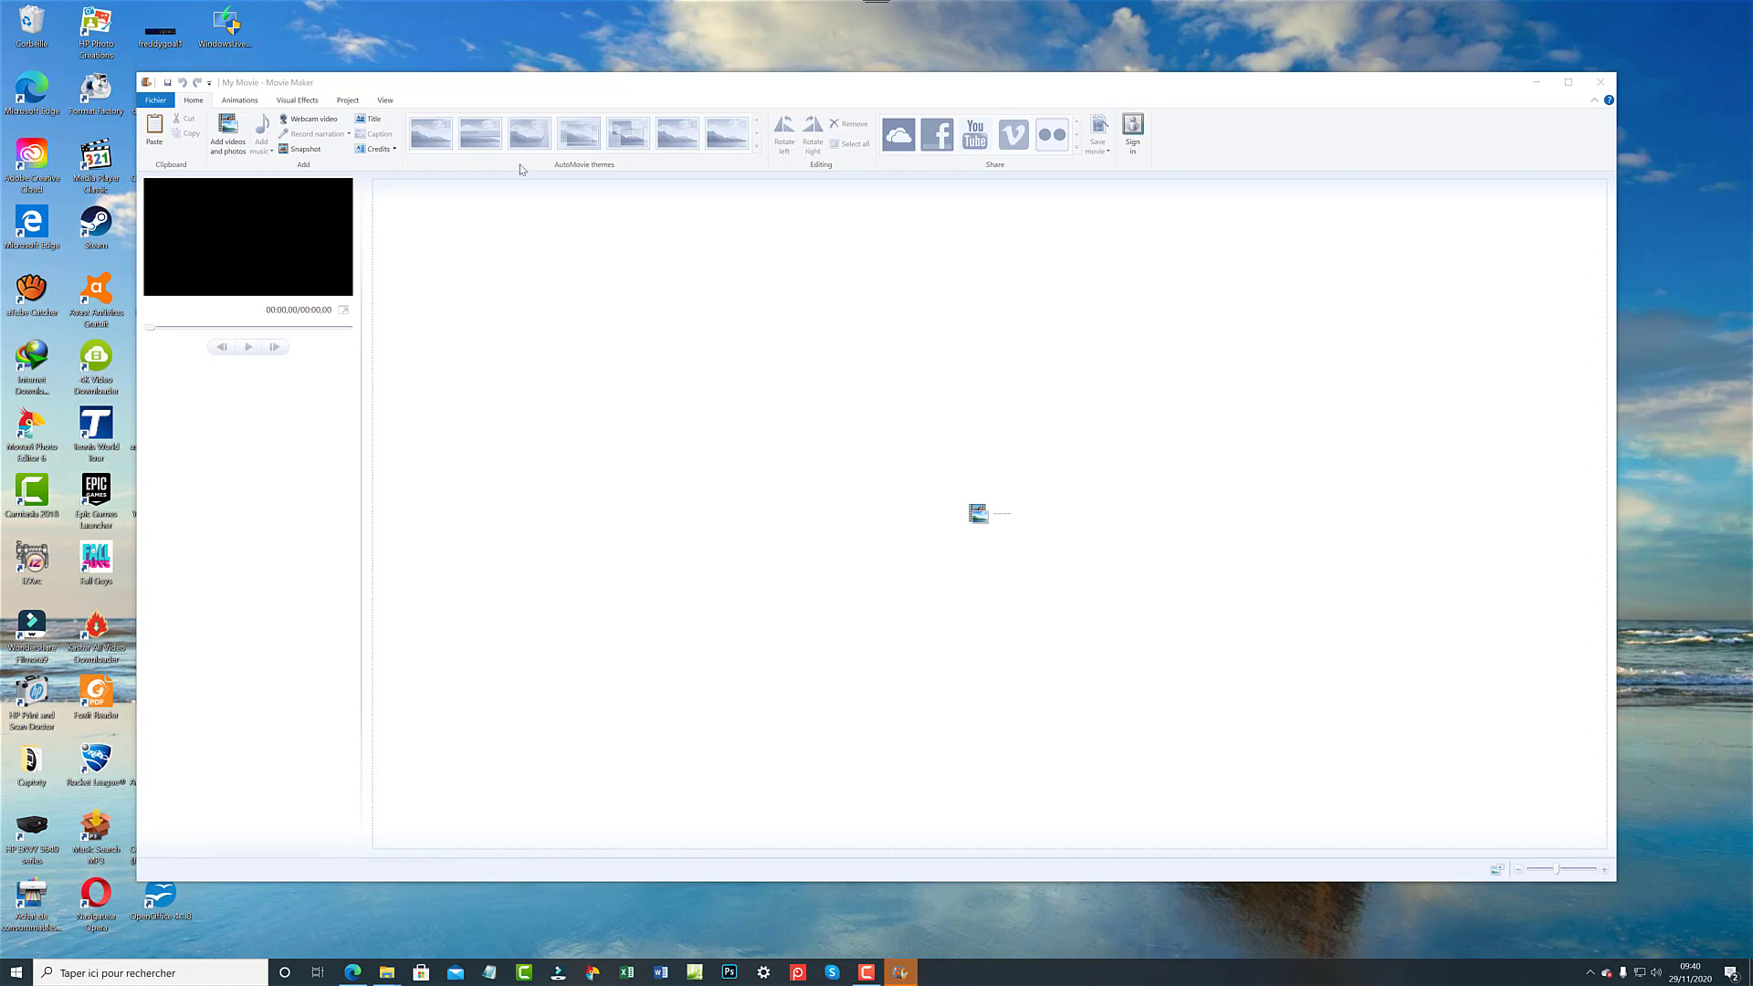
{"action": "left_click", "coordinate": [1603, 94]}
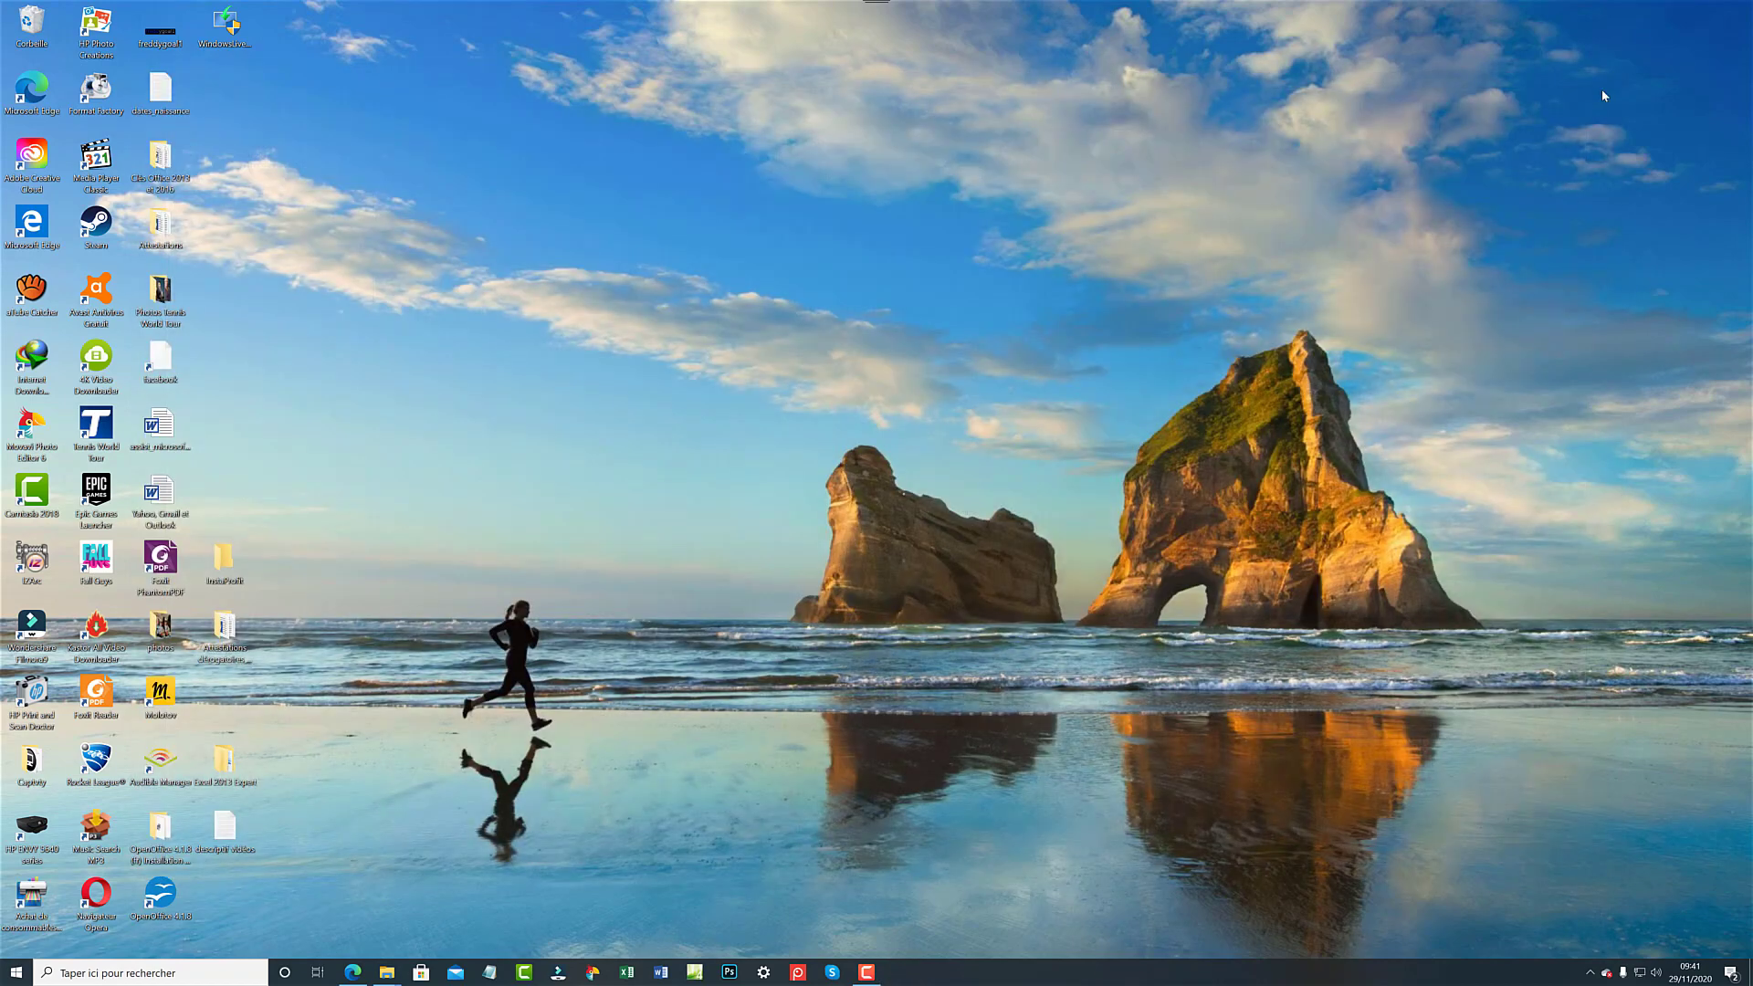